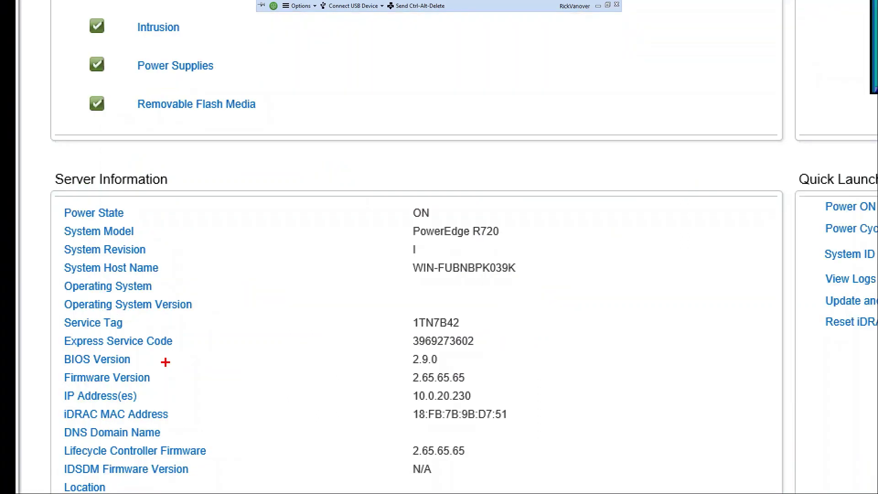
left_click_drag(53, 351, 543, 386)
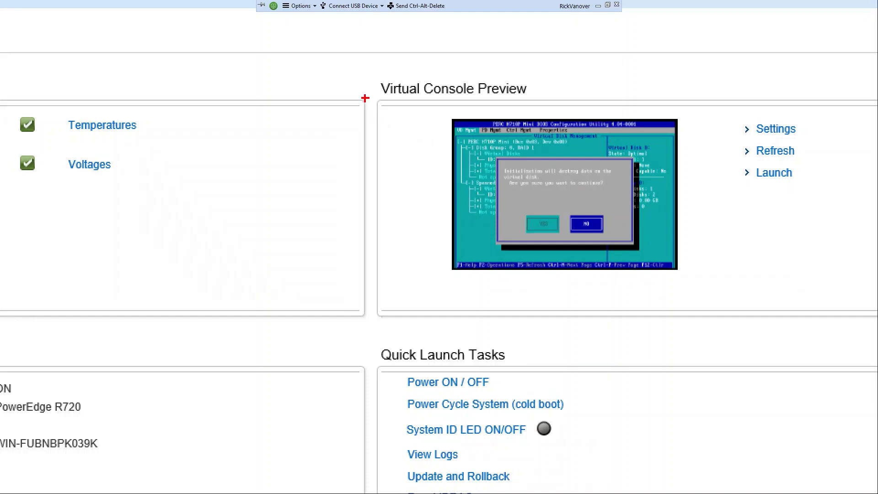
left_click_drag(506, 148, 671, 233)
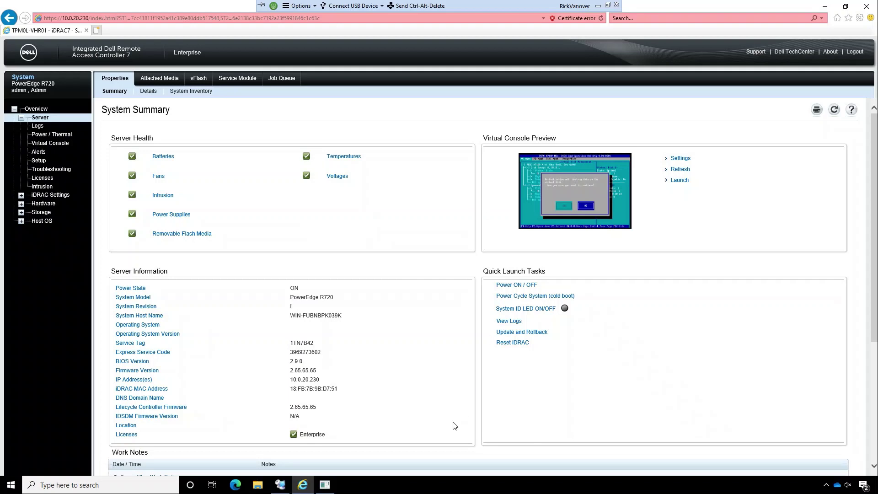
Switch to the server's virtual console window and check which image is mapped as virtual media.
left_click(333, 486)
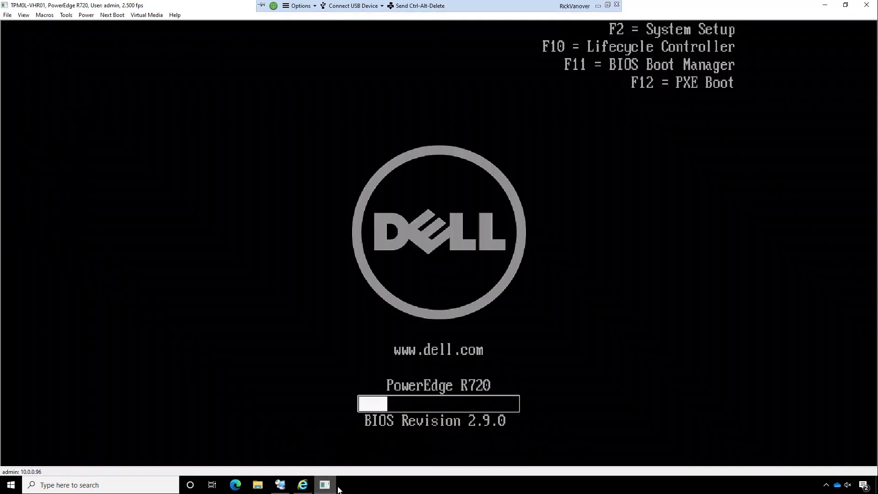
left_click(146, 15)
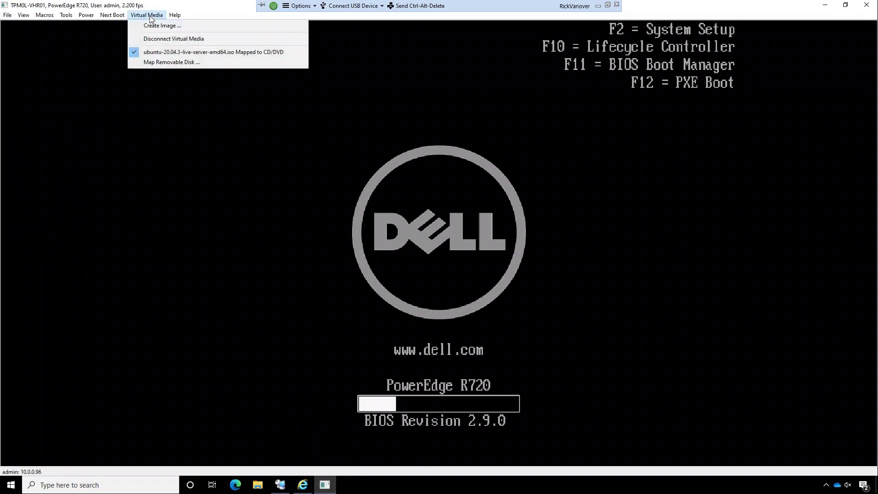
left_click(196, 9)
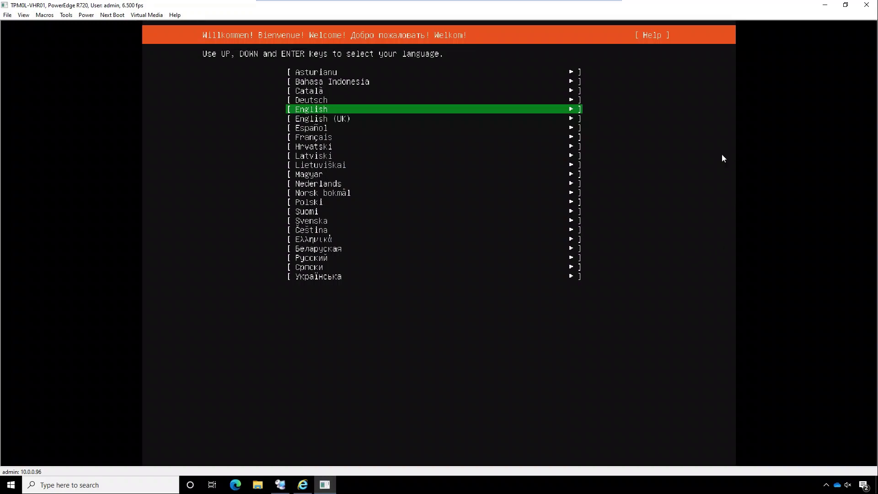
Choose English as the installer language and accept the English (US) keyboard layout and variant.
key("Return")
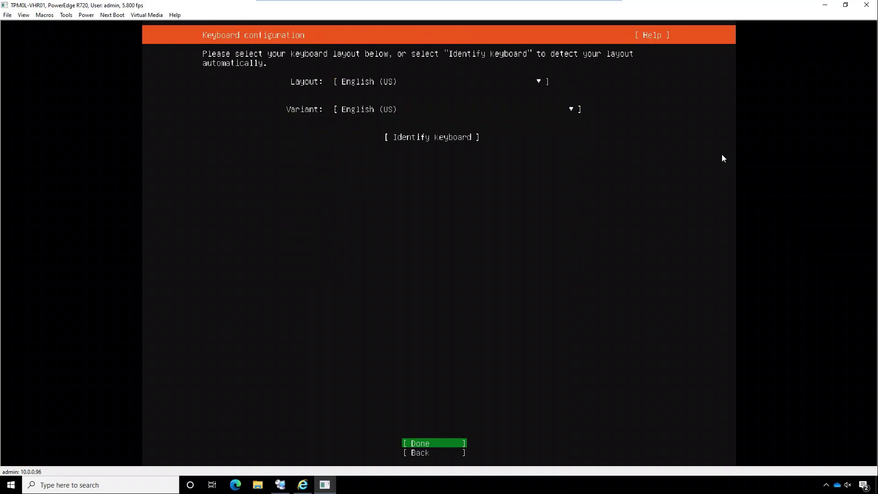
key("Return")
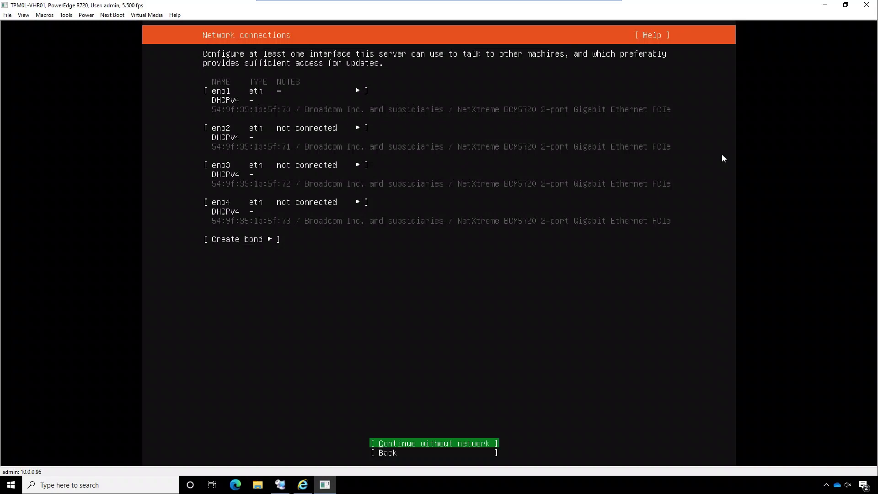
Add a VLAN tag with ID 720 to the eno1 network interface.
key("Tab")
key("Tab")
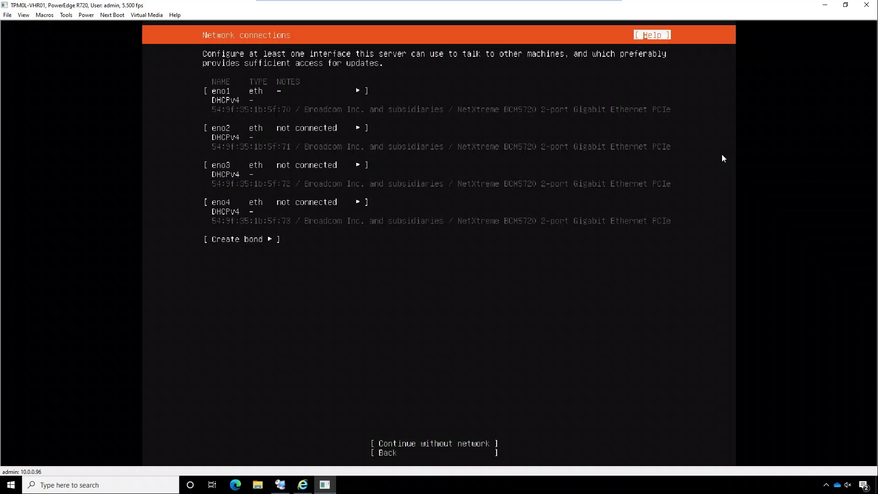
key("Tab")
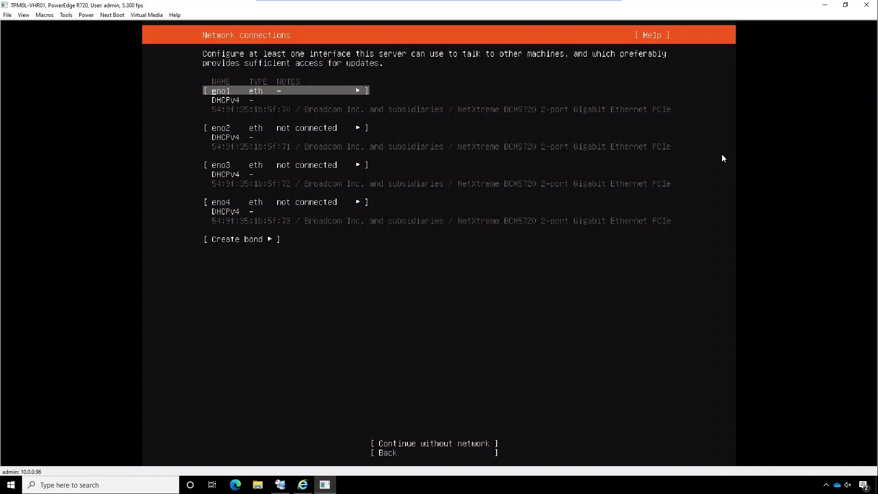
key("Down")
key("Up")
key("Return")
key("Down")
key("Down")
key("Down")
key("Down")
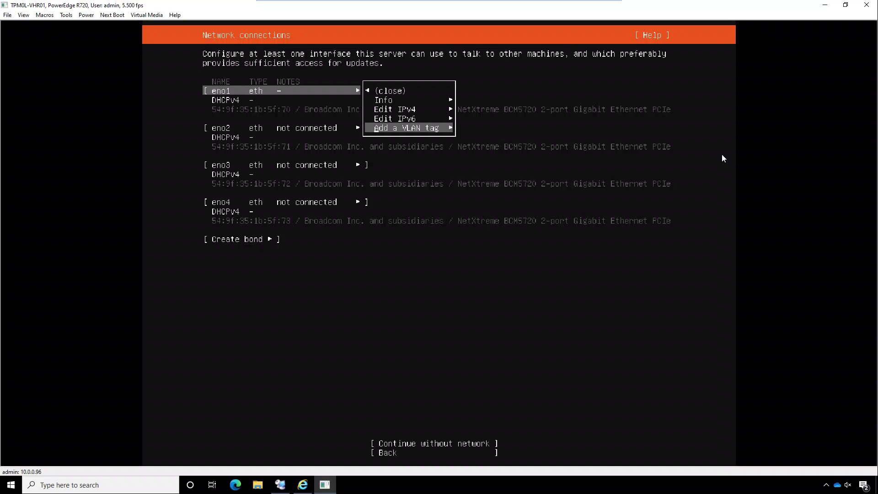
key("Return")
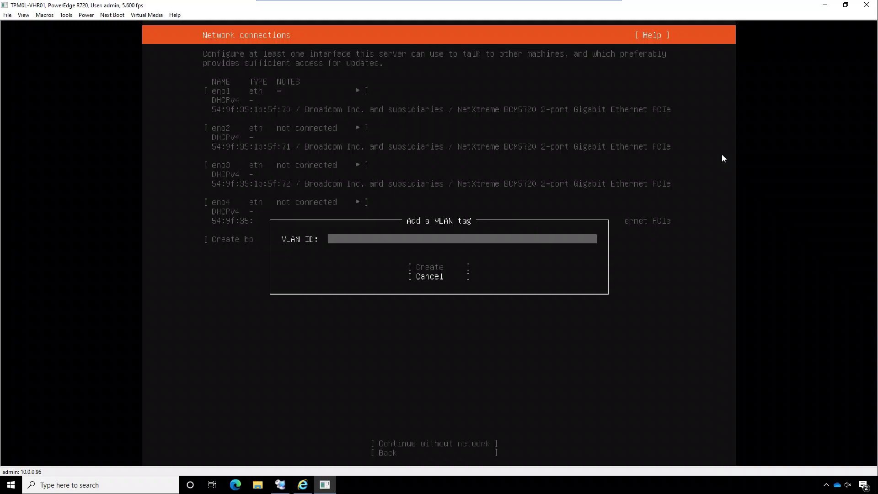
type("720")
key("Tab")
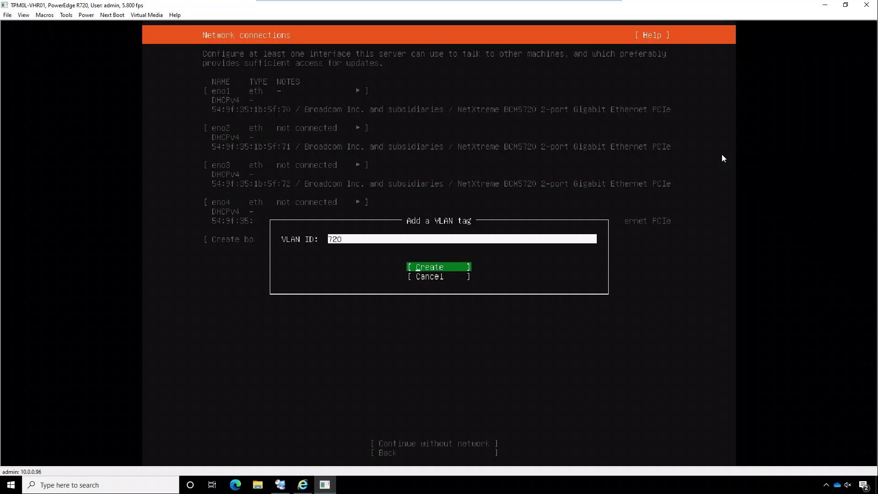
key("Return")
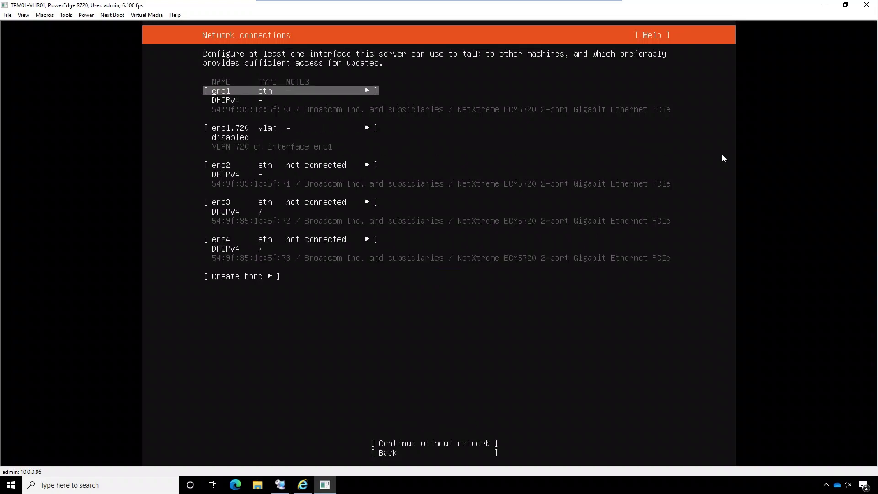
Open the IPv4 configuration of the eno1 interface and set its method to Manual.
key("Return")
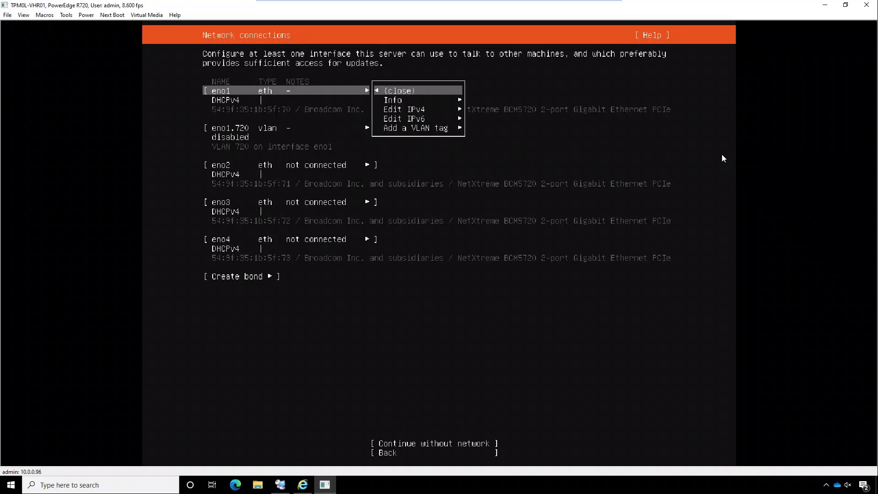
key("Down")
key("Down")
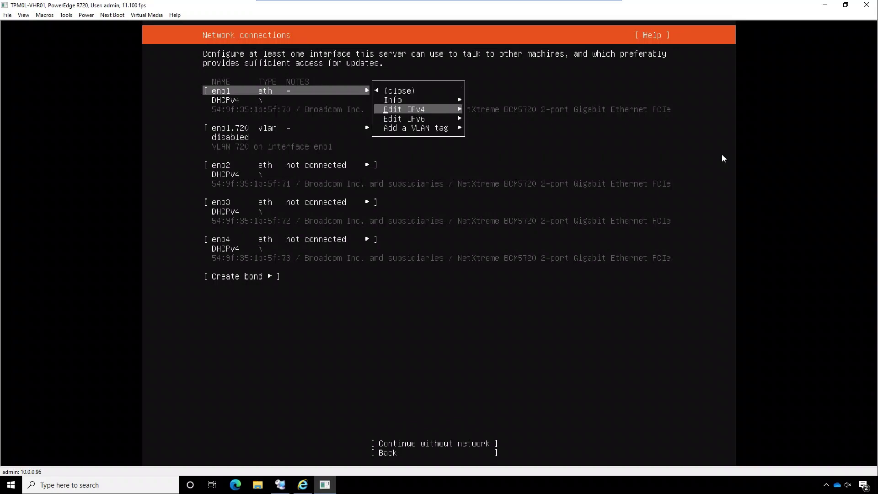
key("Return")
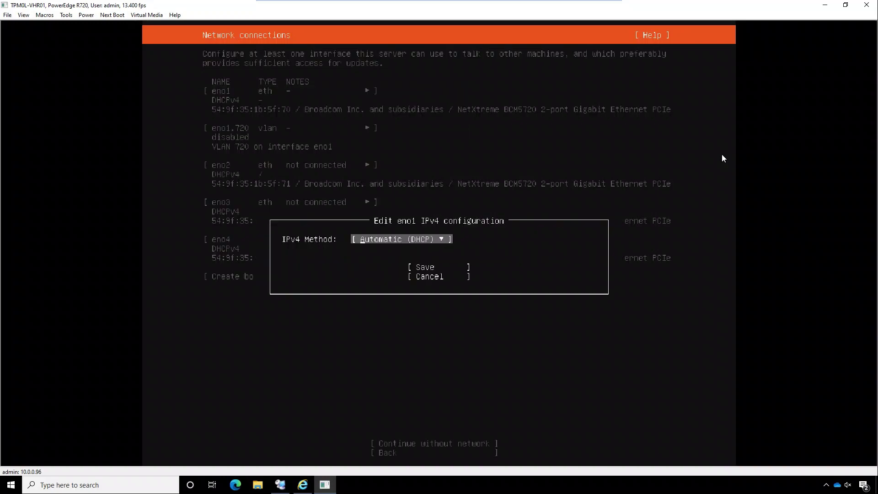
key("Return")
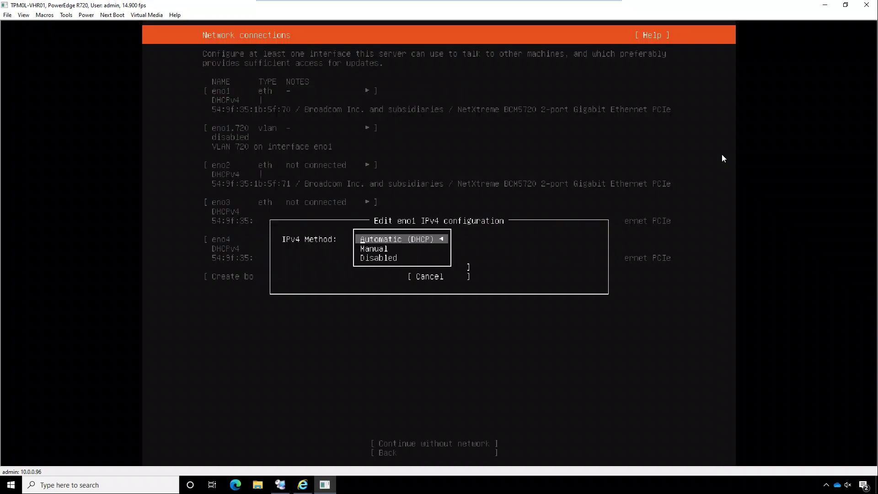
key("Down")
key("Return")
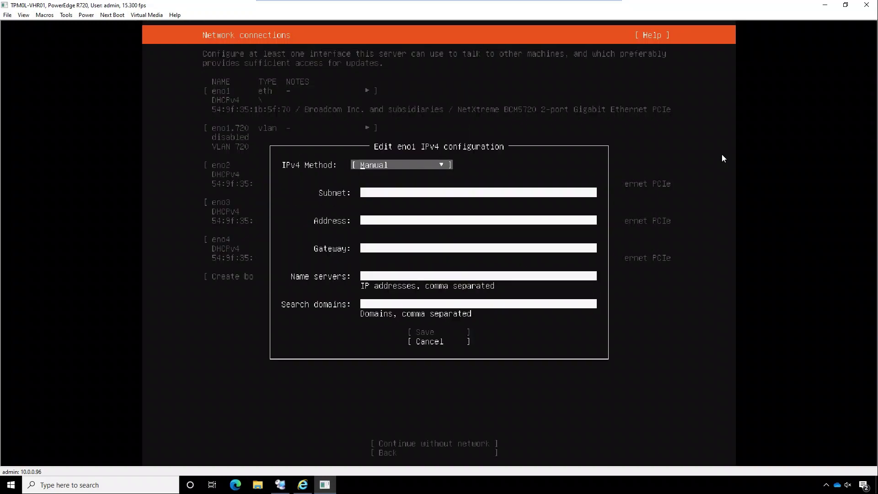
Enter 10.0.20.0/24 as the subnet in eno1's IPv4 configuration.
key("Tab")
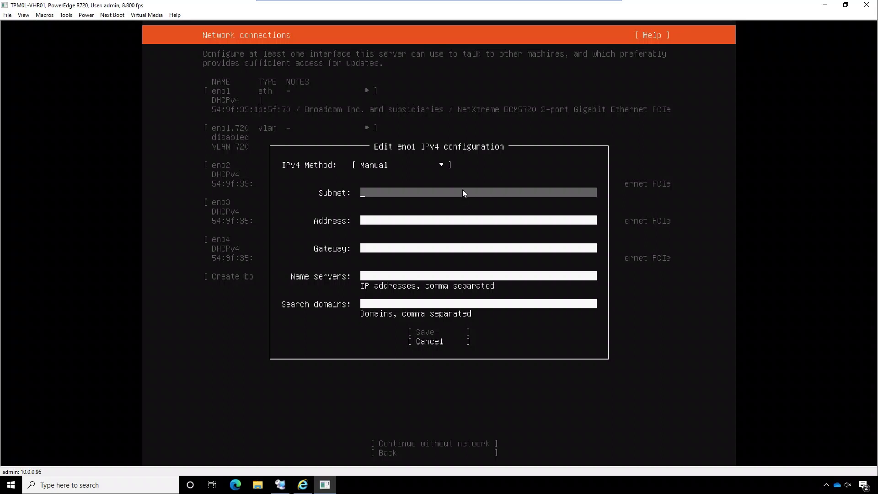
type("10")
type(".0.20.")
type("0")
key("Tab")
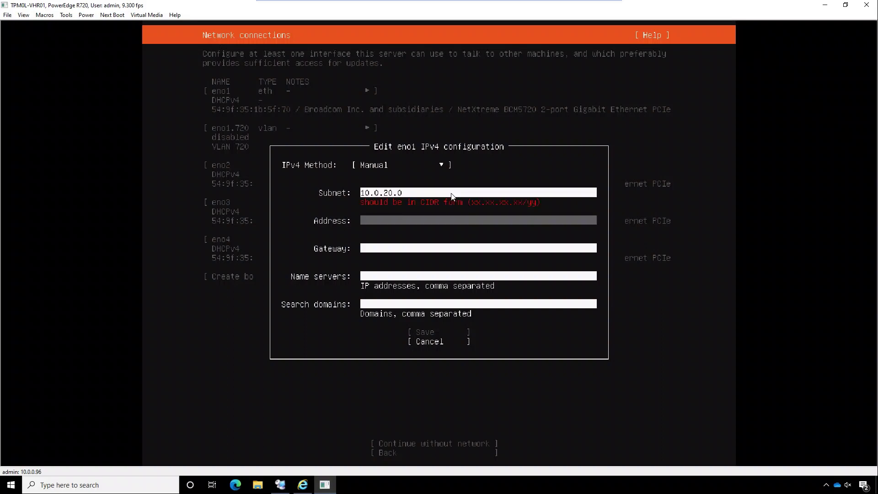
key("shift+Tab")
type("/24")
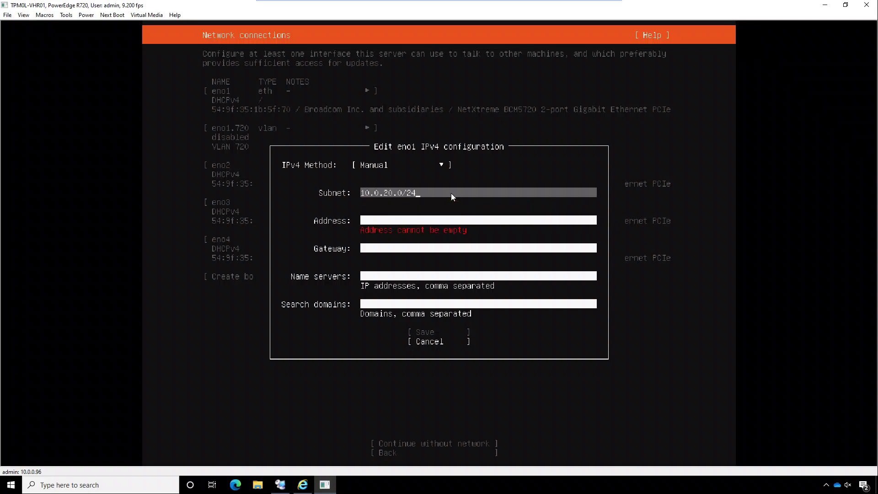
key("Tab")
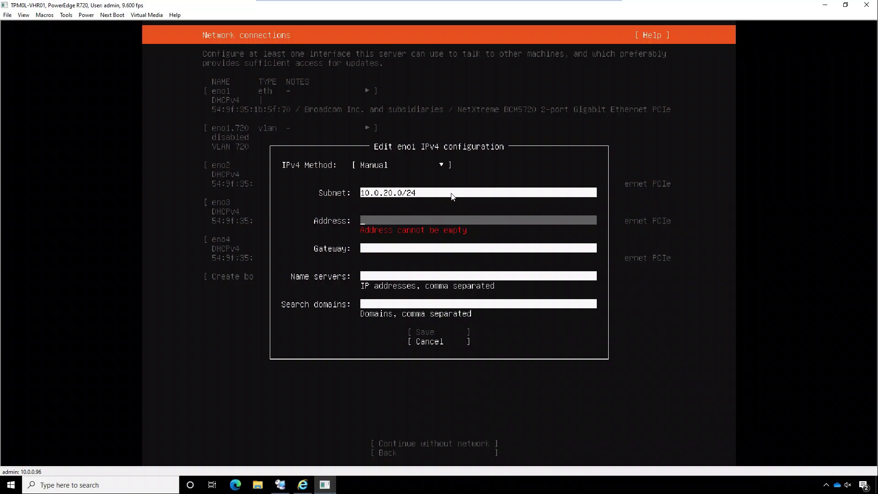
Set eno1's address to 10.0.20.231 and its gateway to 10.0.20.1.
type("10.0.20.23")
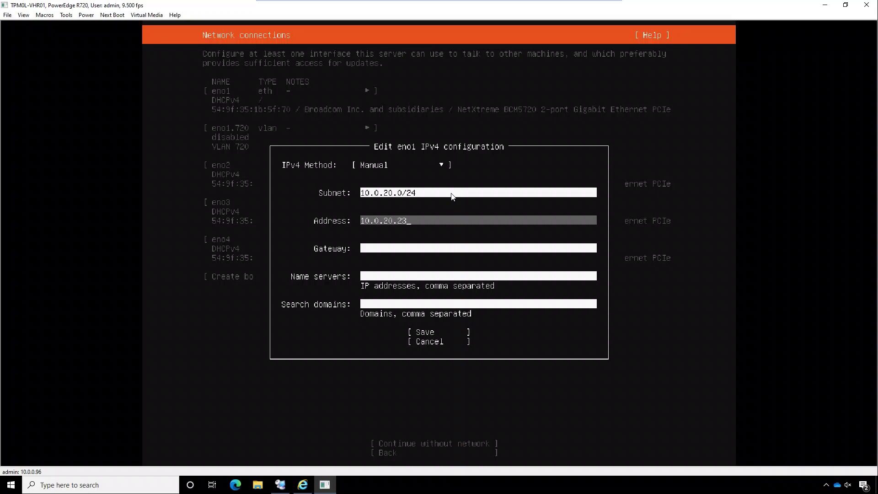
type("1")
key("Tab")
type("10")
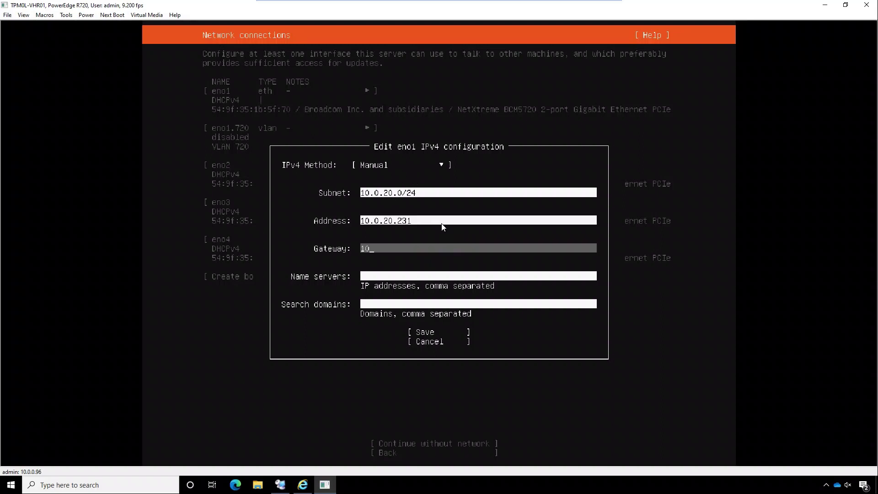
type(".0.20.1")
key("Tab")
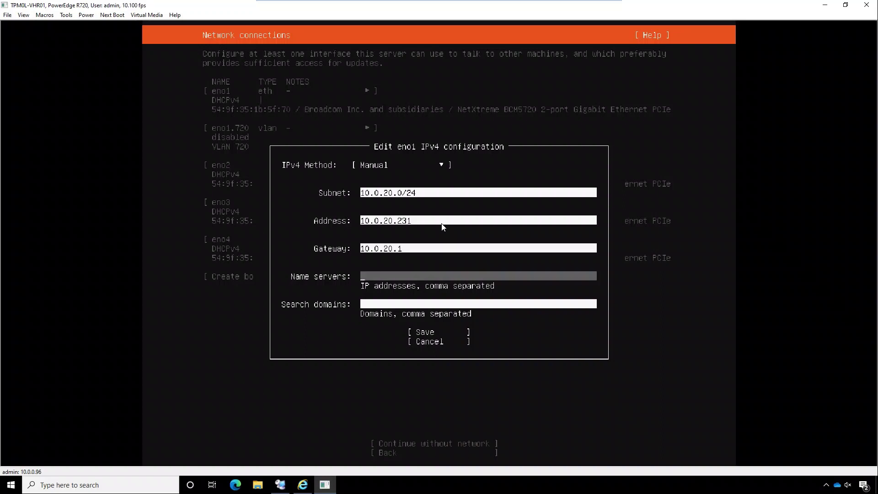
Set the name server to 10.0.20.2, leave search domains empty, and save eno1's IPv4 configuration.
type("10.0.20.2")
key("Tab")
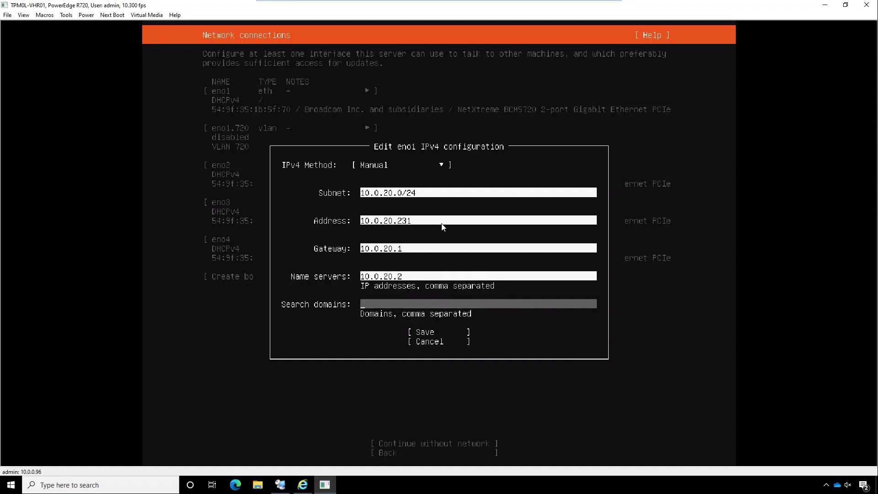
key("Tab")
key("Return")
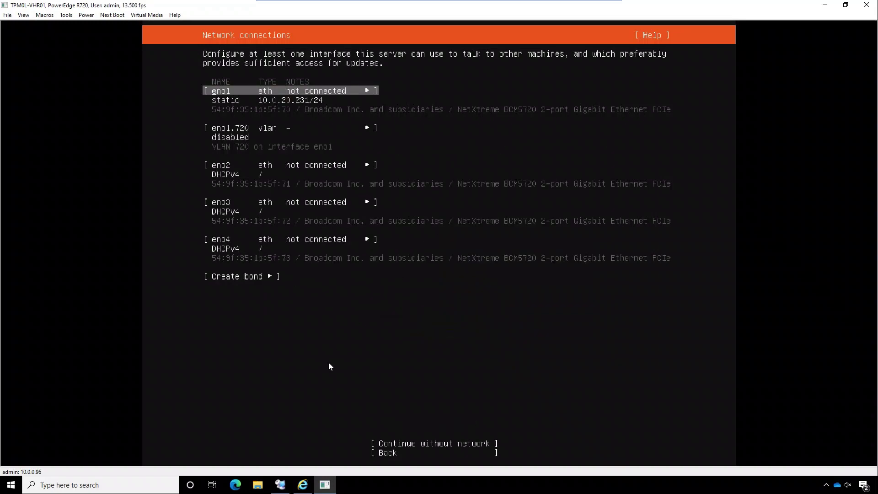
Ping 10.0.20.231 from a Windows Command Prompt, and return to the server's virtual console.
left_click(6, 485)
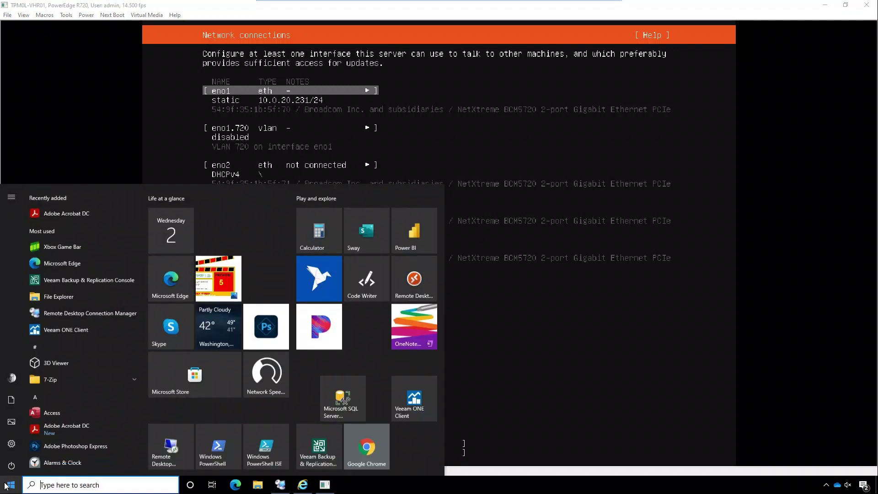
type("cmd")
key("Return")
type("ping")
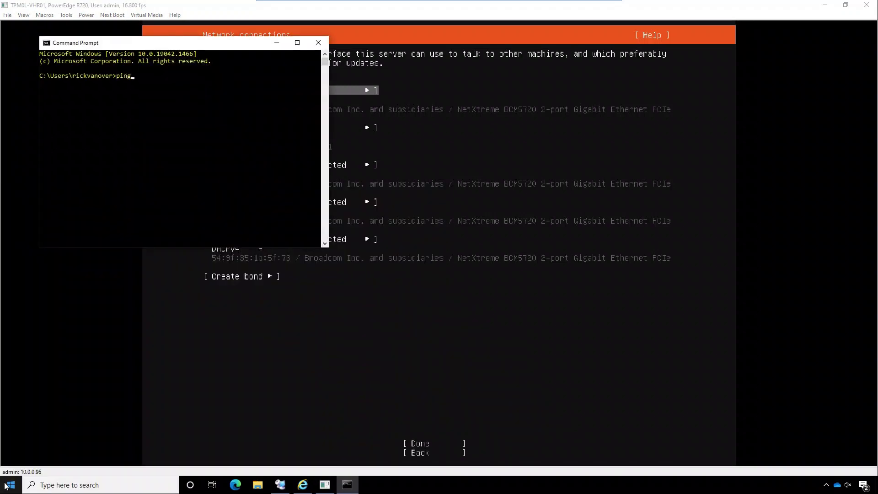
type(" 10.0.20.231")
key("Return")
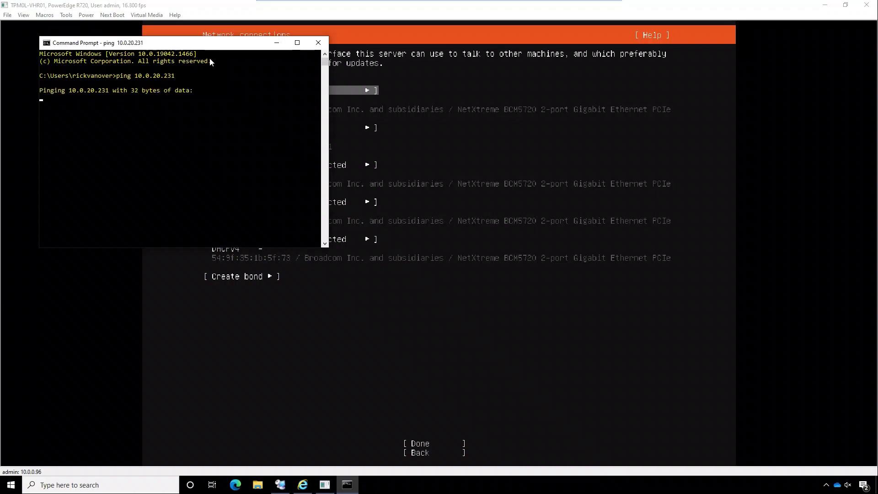
left_click(405, 38)
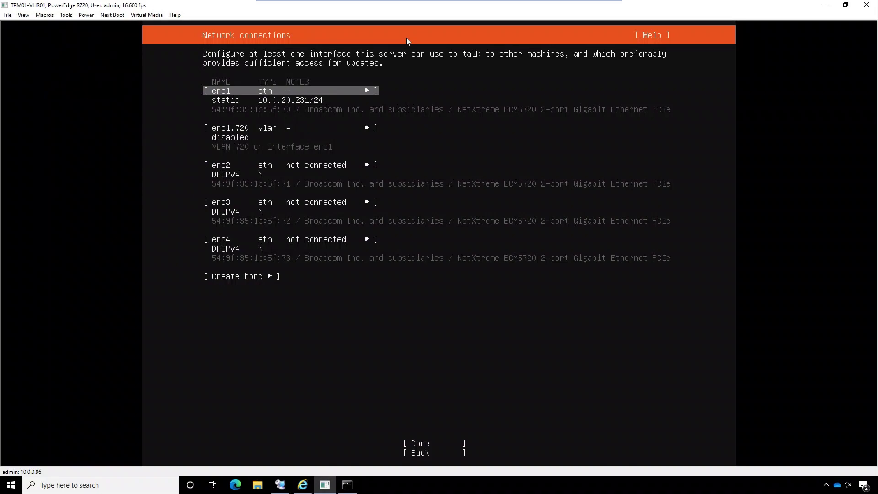
key("Down")
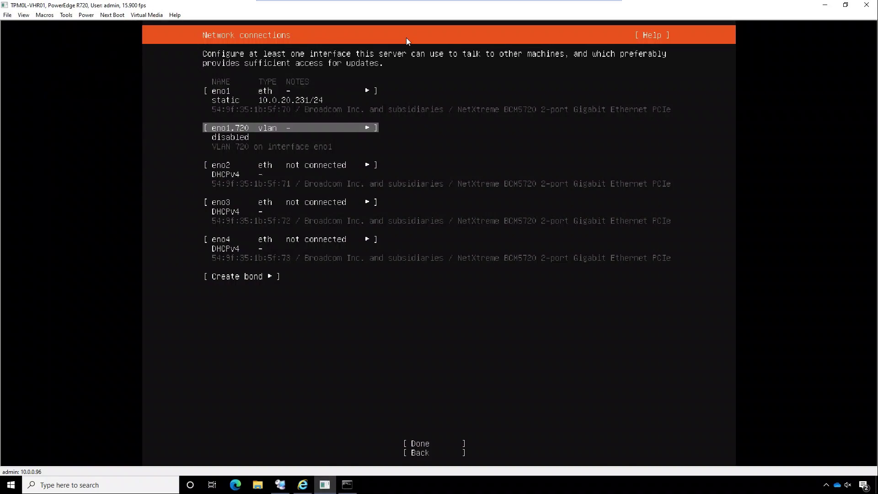
key("Return")
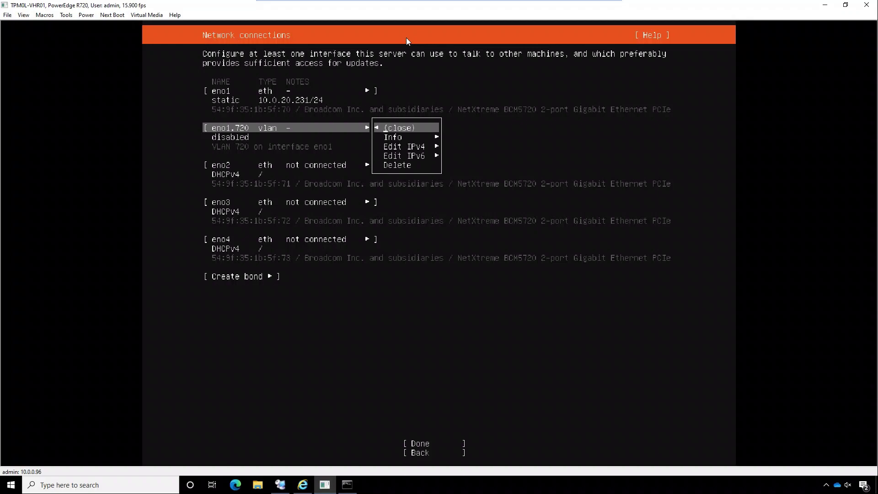
key("Escape")
key("Up")
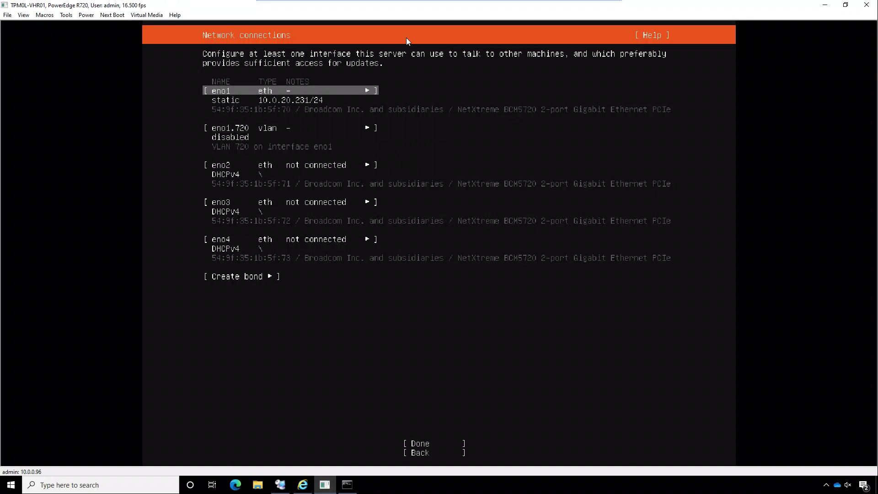
Set eno1's IPv4 method to Disabled and save its configuration.
key("Down")
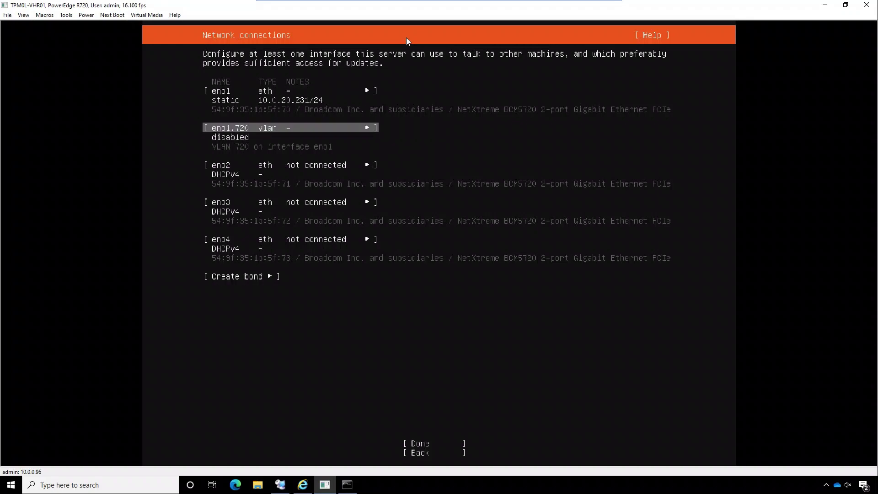
key("Up")
key("Return")
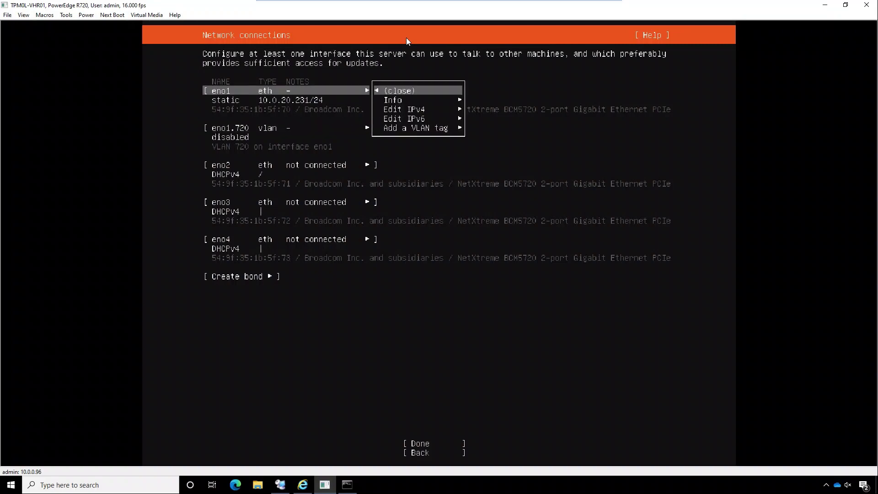
key("Down")
key("Down")
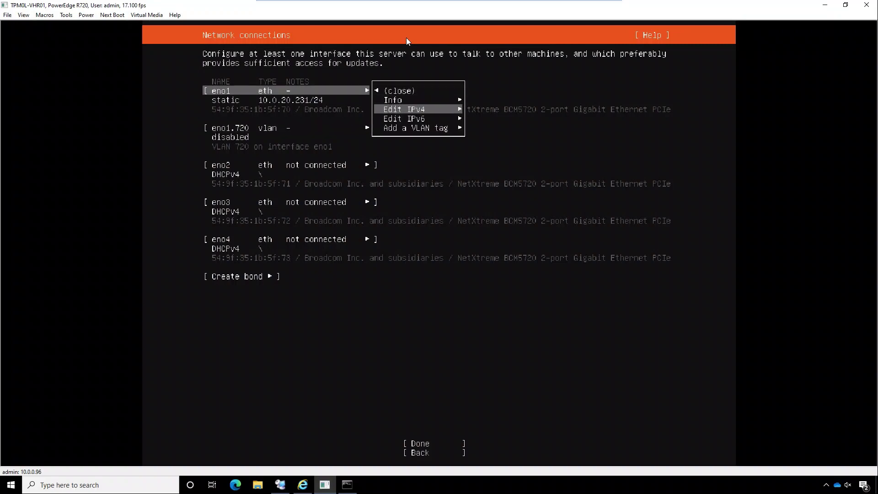
key("Return")
key("Return")
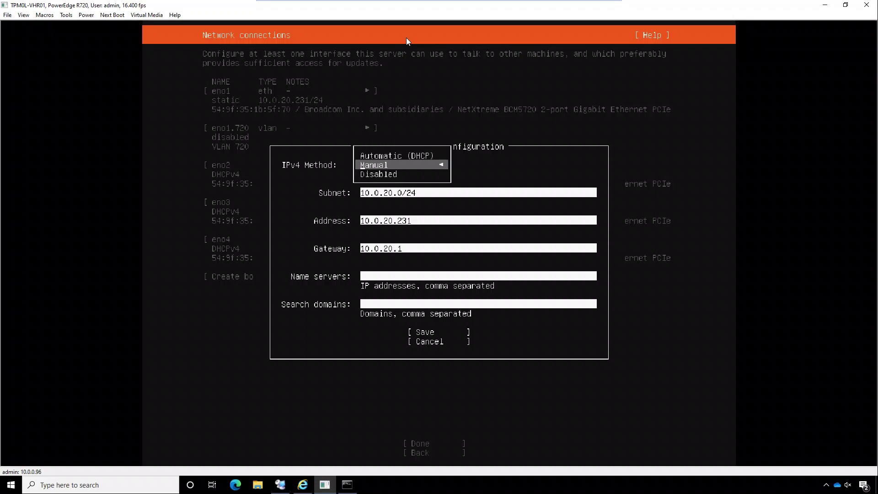
key("Down")
key("Return")
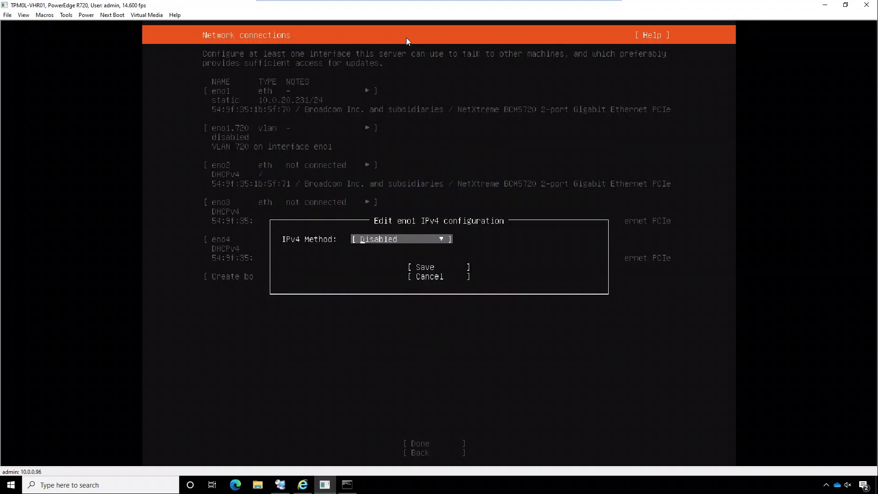
key("Down")
key("Return")
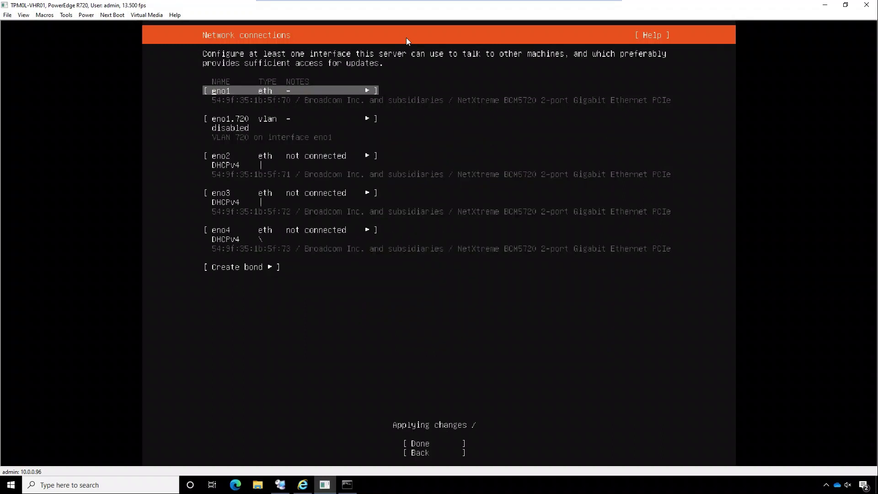
Delete the eno1.720 VLAN interface from the network connections.
key("Down")
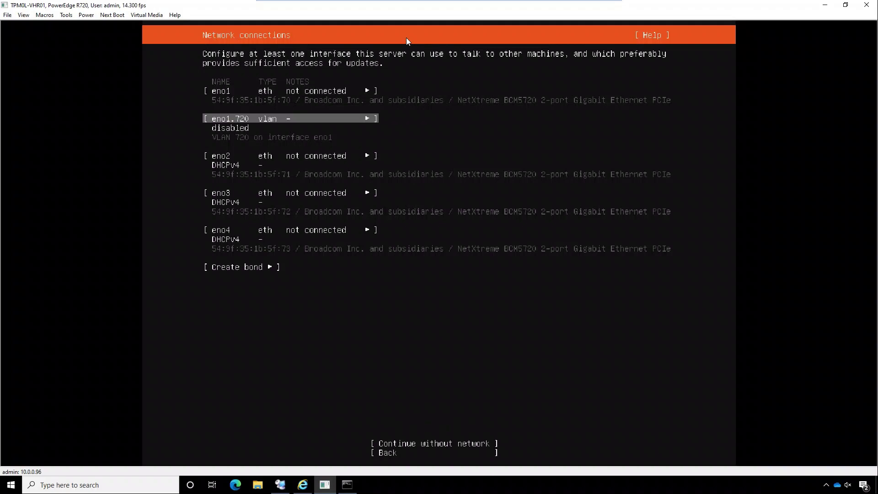
key("Return")
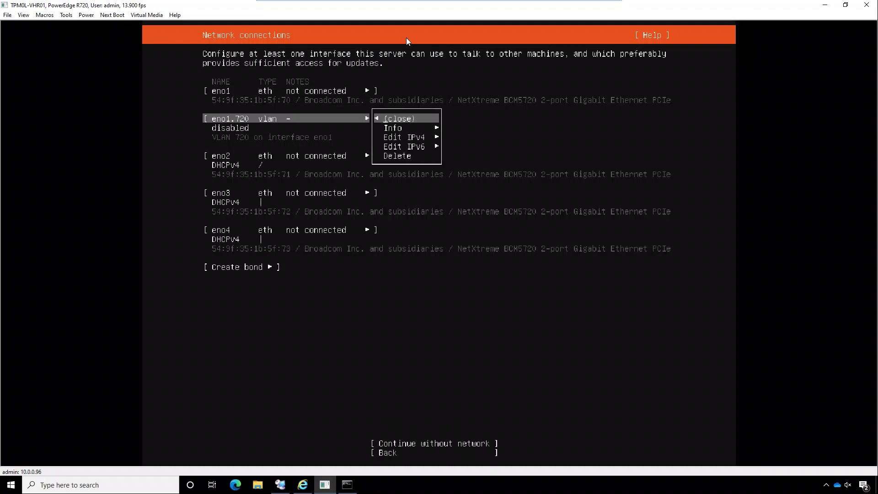
key("Down")
key("Down")
key("Down")
key("Down")
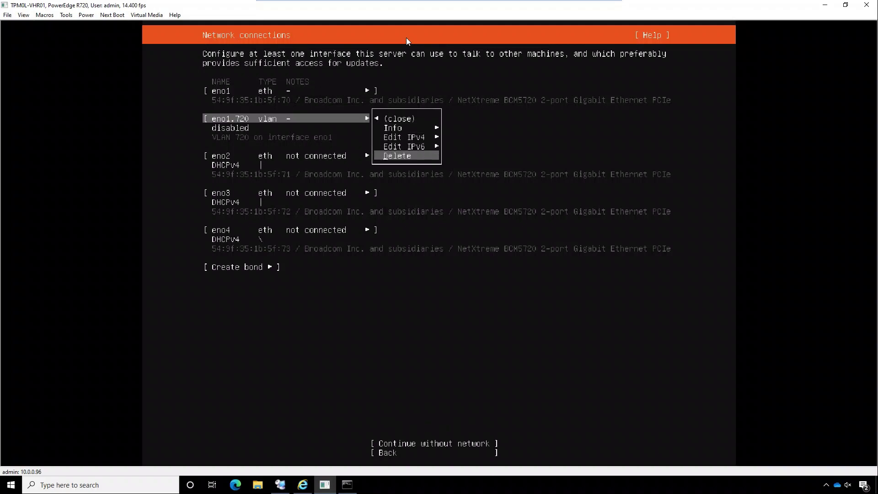
key("Return")
Add a VLAN tag with ID 720 to eno1.
key("Down")
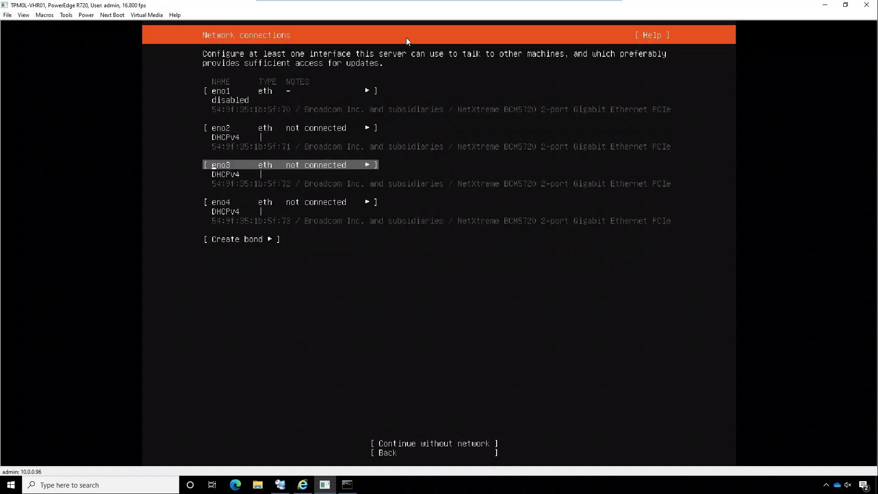
key("Up")
key("Up")
key("Up")
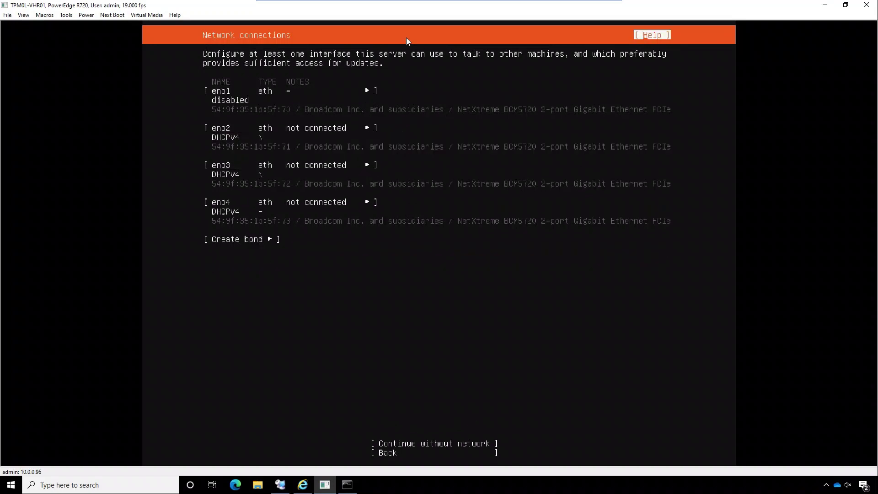
key("Down")
key("Return")
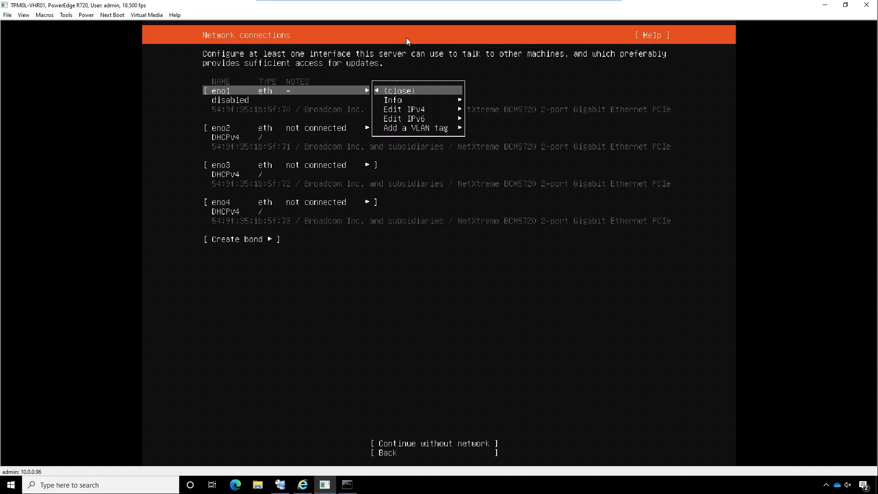
key("Down")
key("Down")
key("Down")
key("Down")
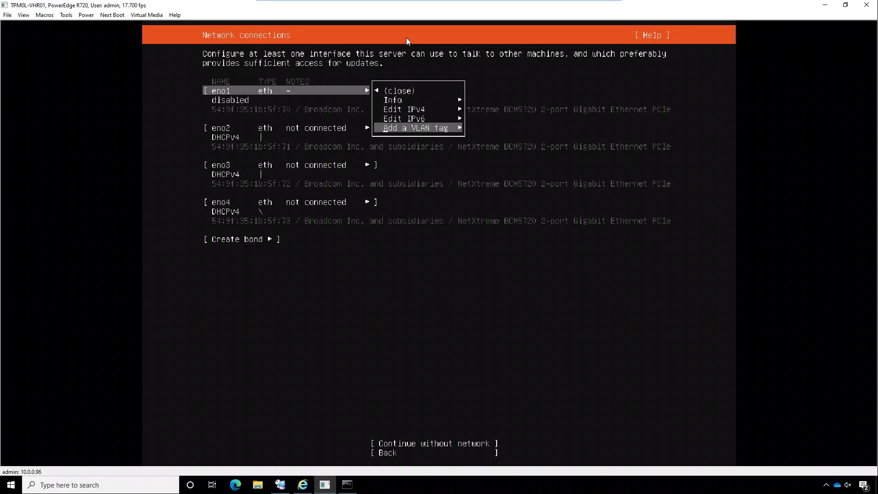
key("Return")
type("720")
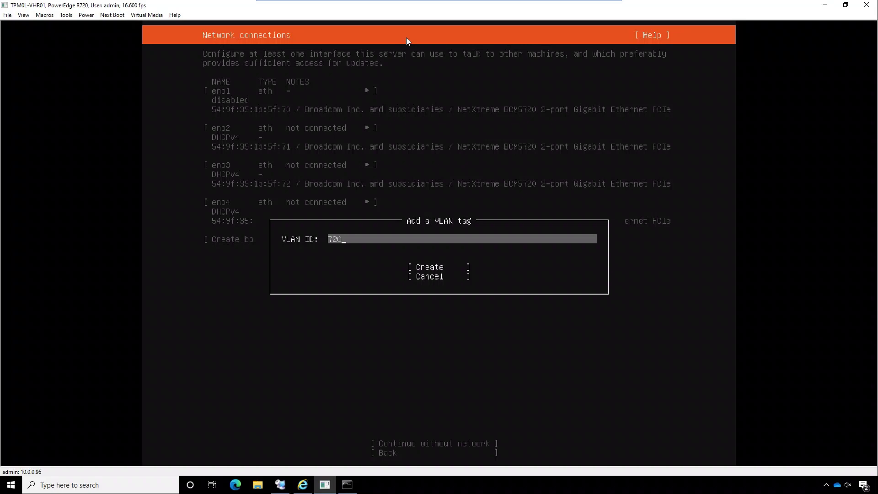
key("Tab")
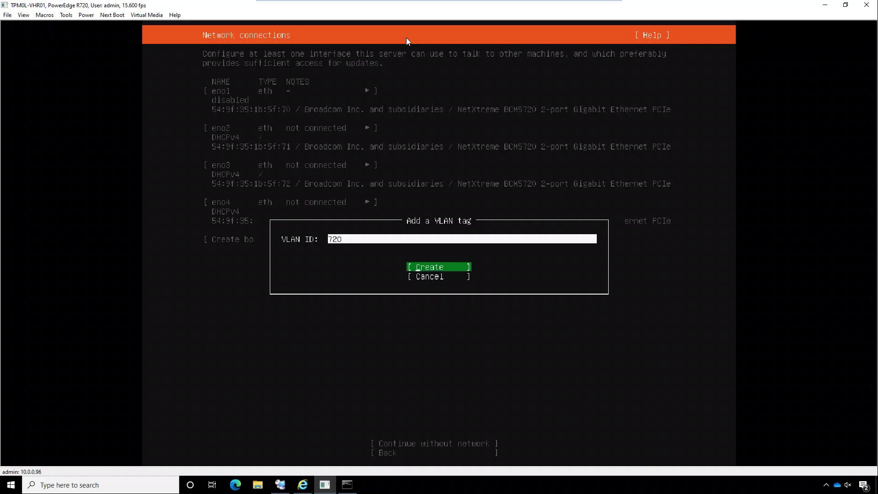
key("Return")
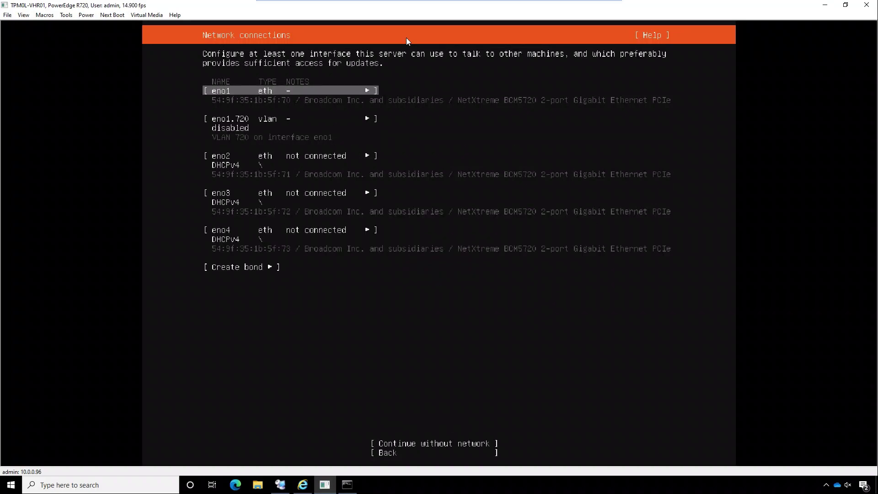
Open eno1.720's IPv6 configuration and save it with the method left at Disabled.
key("Down")
key("Return")
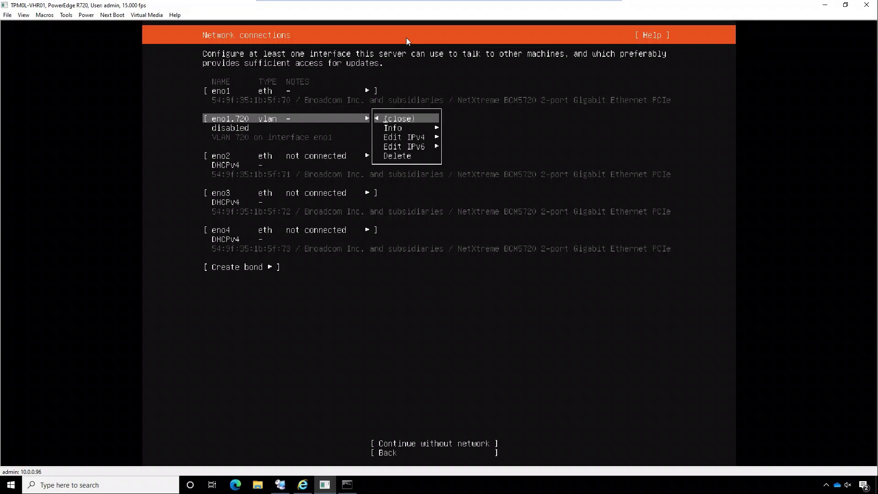
key("Down")
key("Down")
key("Down")
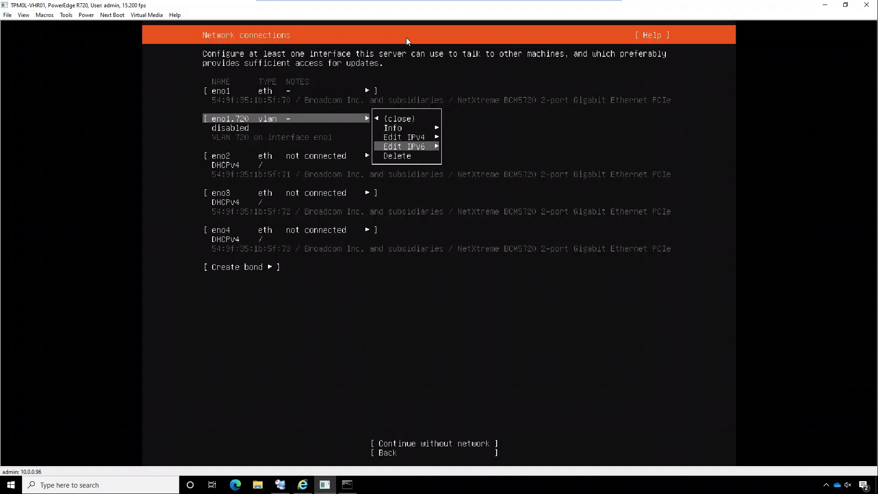
key("Return")
key("Down")
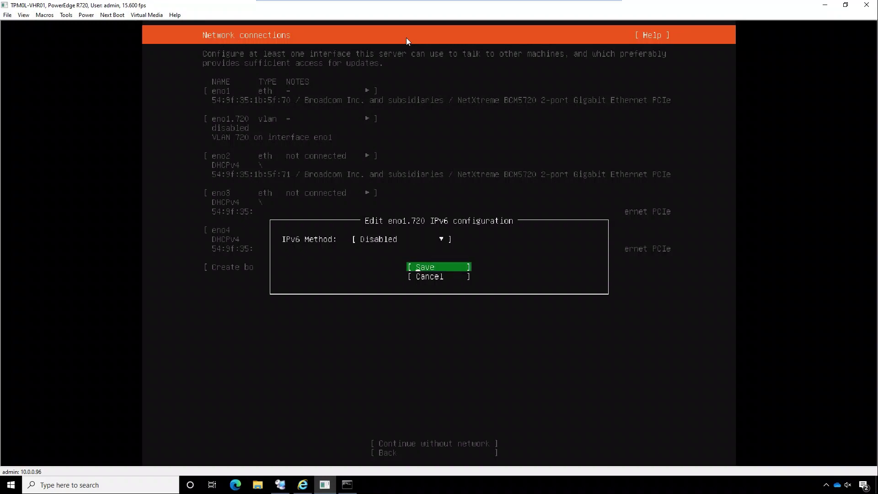
key("Return")
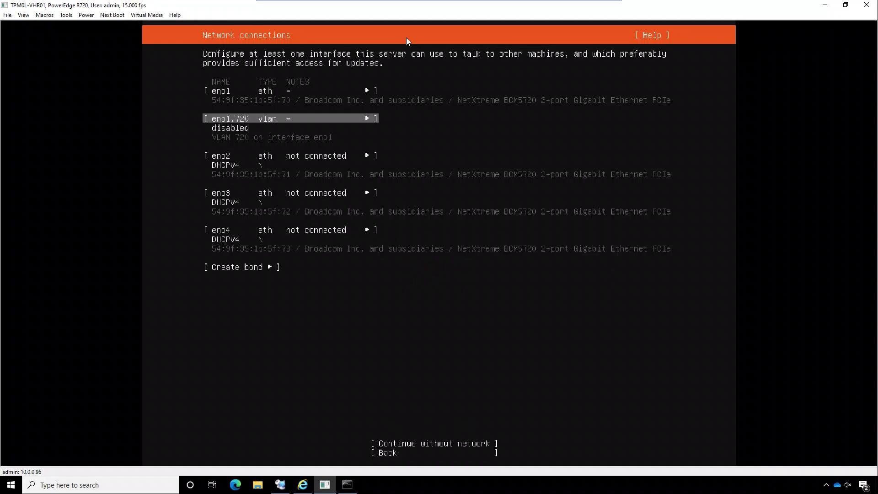
Set eno1.720's IPv4 method to Manual and enter 10.0.20.0/24 as the subnet.
key("Return")
key("Down")
key("Down")
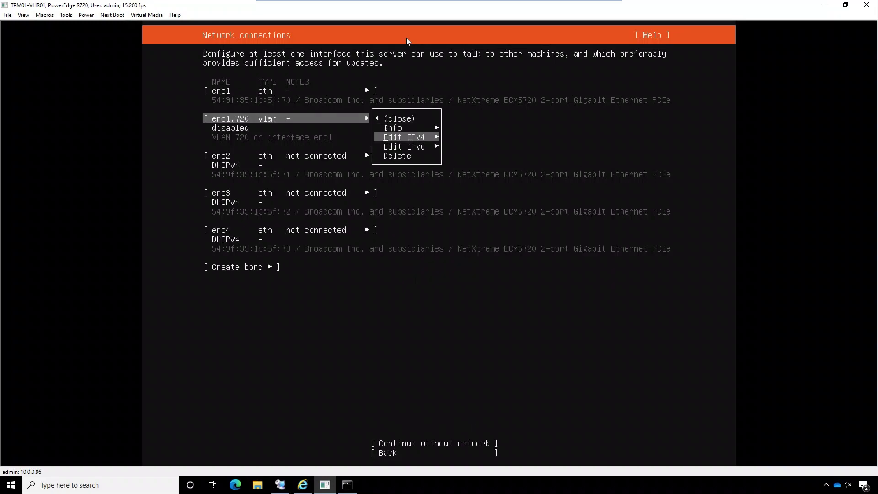
key("Return")
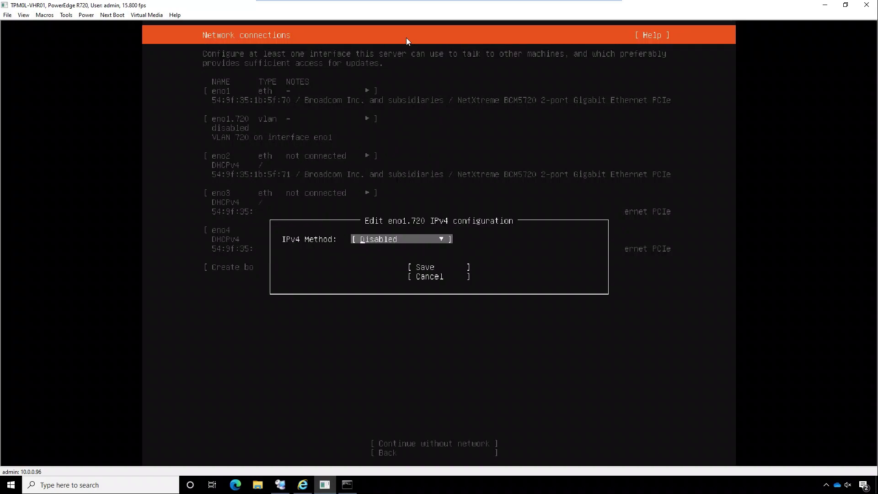
key("Return")
key("Up")
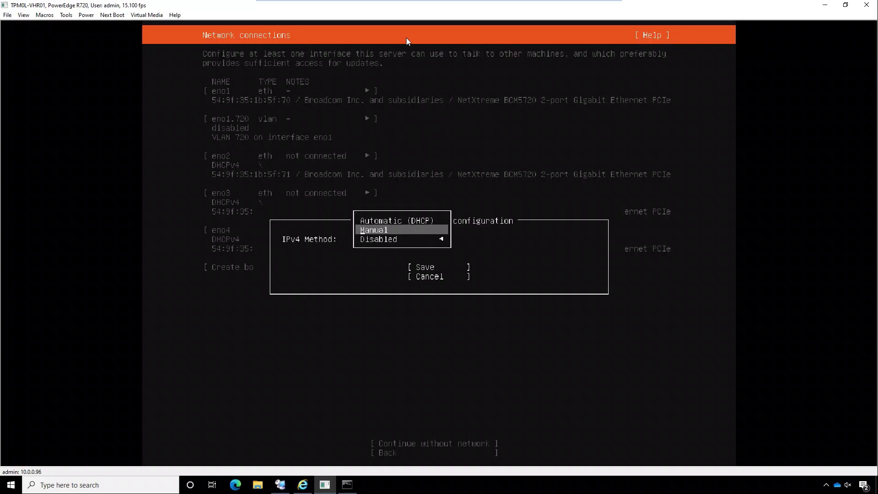
key("Return")
key("Tab")
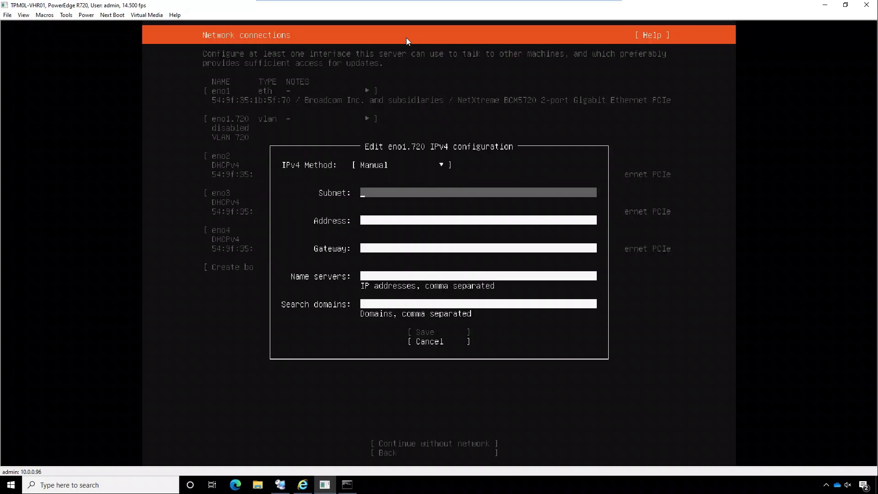
type("10.0.20.0/24")
key("Tab")
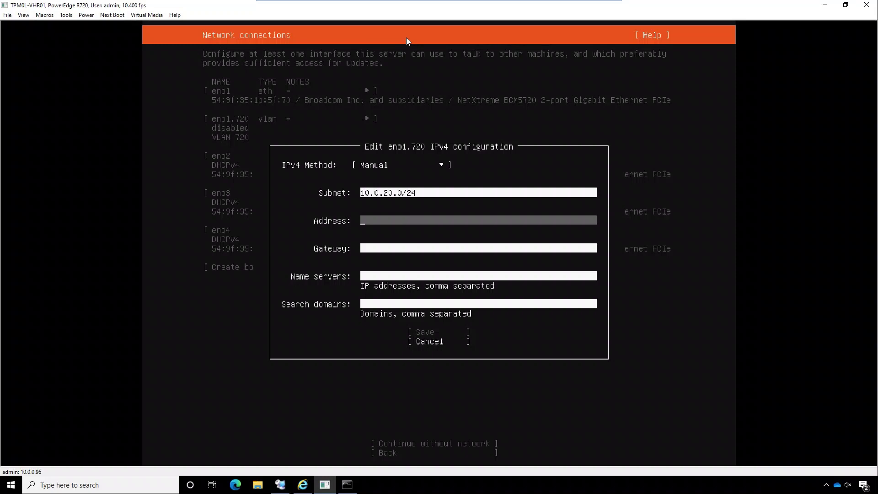
Set eno1.720's address to 10.0.20.231 and its gateway to 10.0.20.1.
type("10.0.20.231")
key("Tab")
type("10.0")
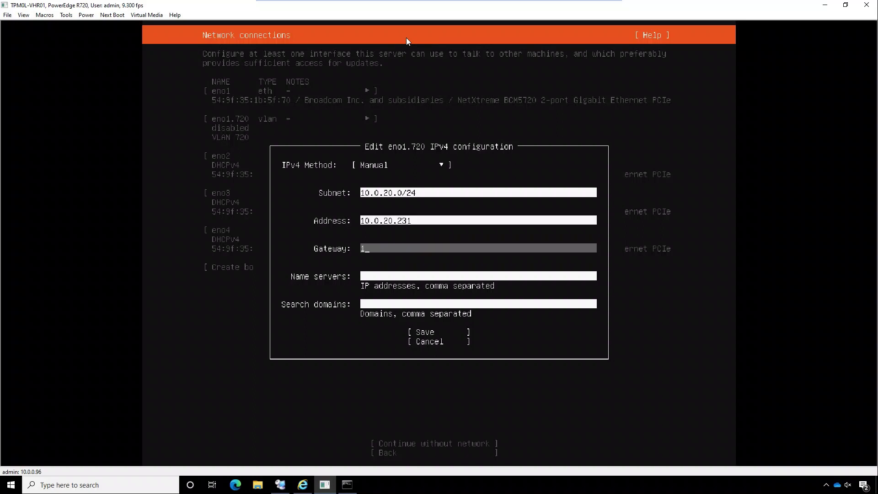
type(".0")
key("BackSpace")
type("20.1")
key("Tab")
Set the name server to 10.0.20.2, leave search domains empty, and save eno1.720's IPv4 configuration.
type("10.0.0.")
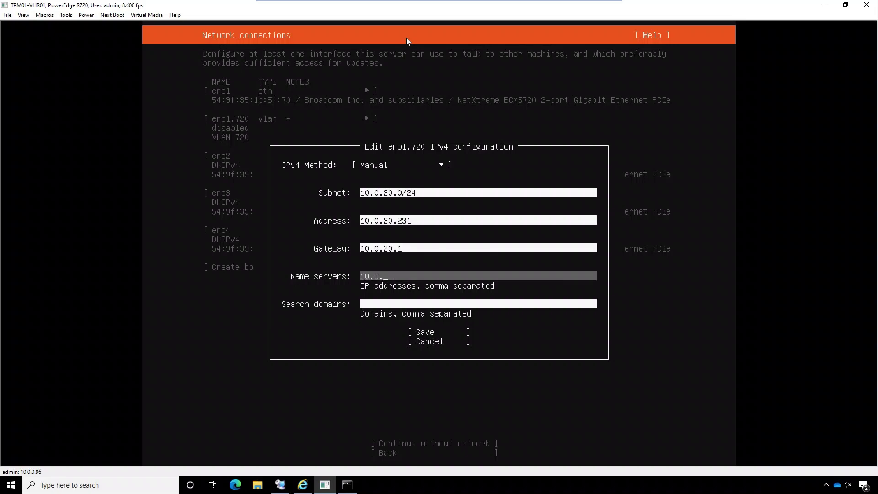
key("BackSpace")
key("BackSpace")
type("20.2")
key("Tab")
key("Tab")
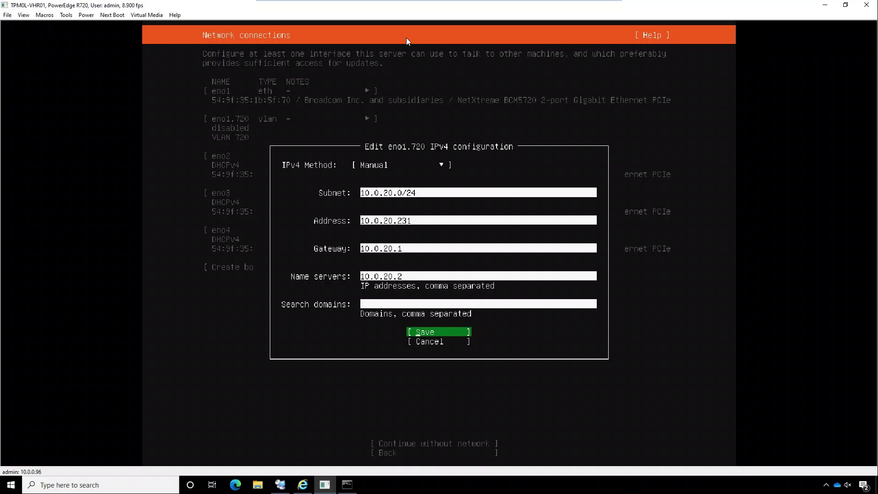
key("Return")
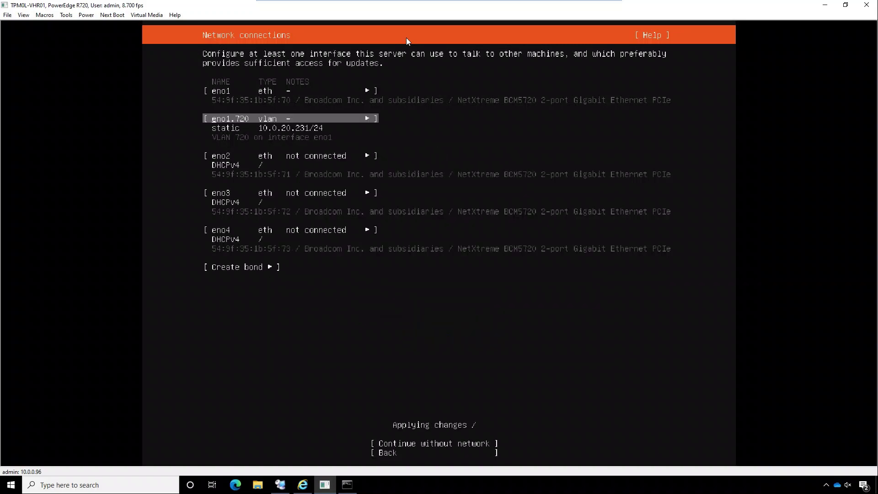
Repeat the ping to 10.0.20.231 in the Windows Command Prompt, and return to the server's virtual console.
left_click(353, 489)
key("Up")
key("Return")
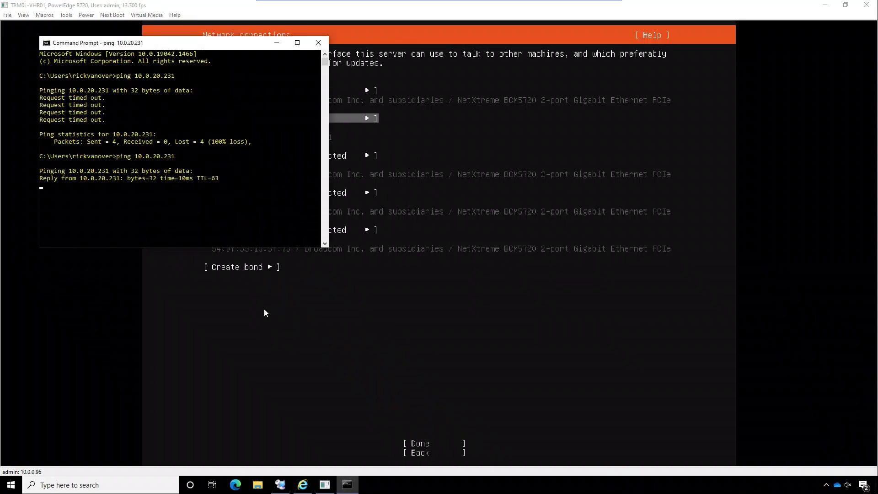
left_click(576, 329)
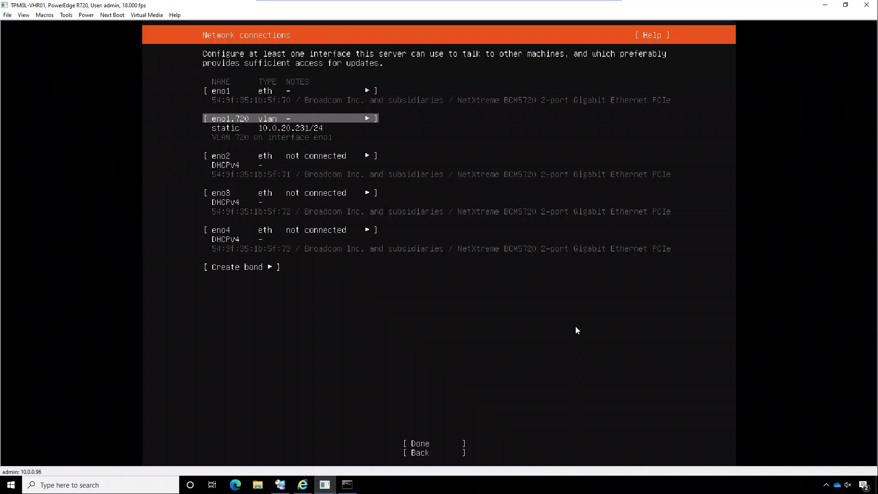
Accept the network connections with eno1.720 configured and continue to the proxy configuration.
key("Down")
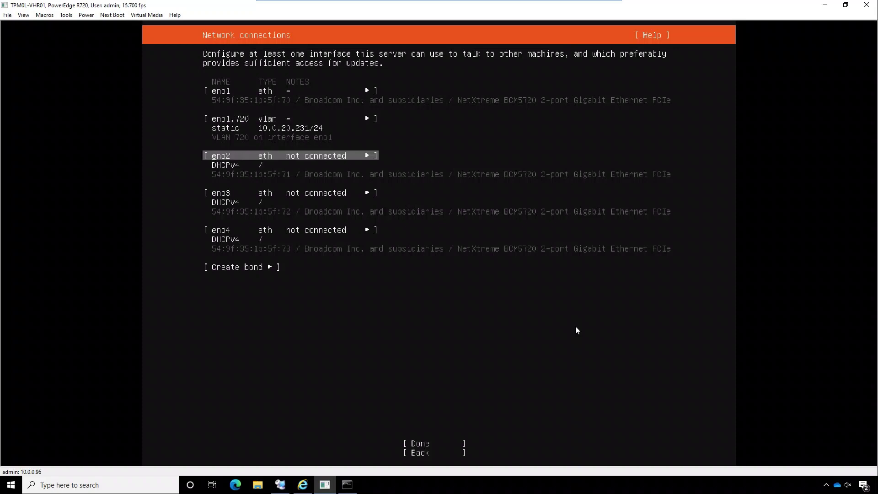
key("Down")
key("Down")
key("Down")
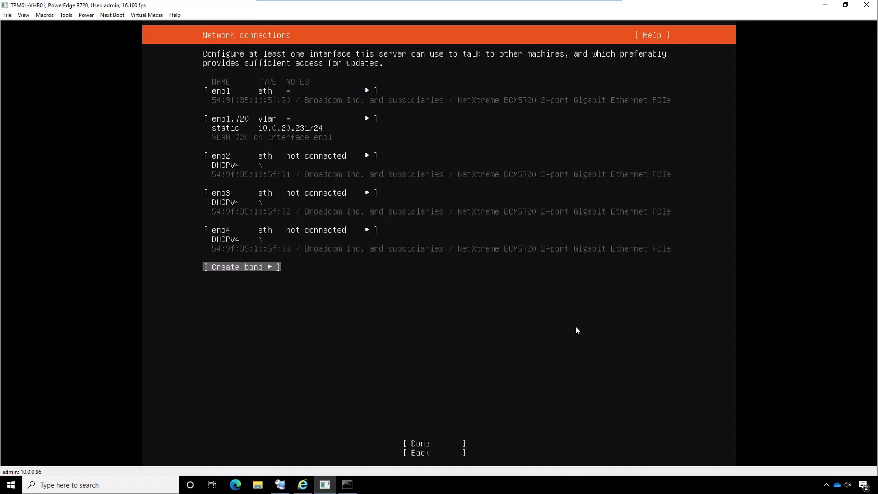
key("Down")
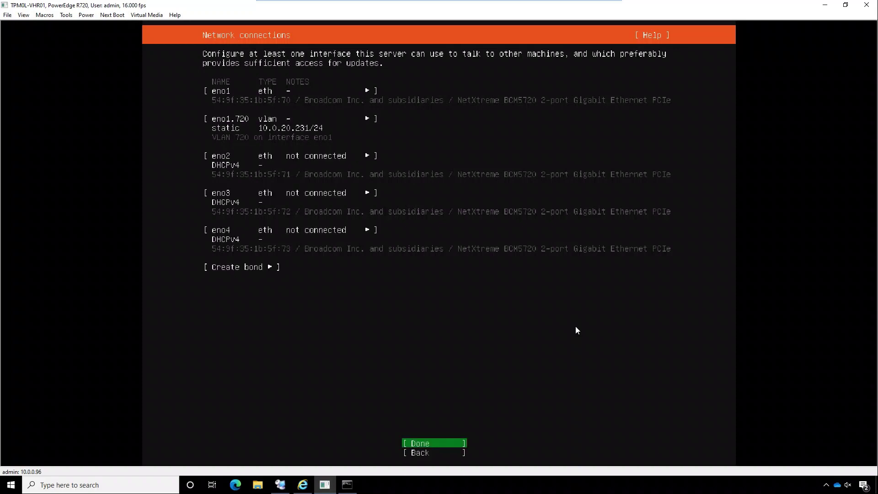
key("Return")
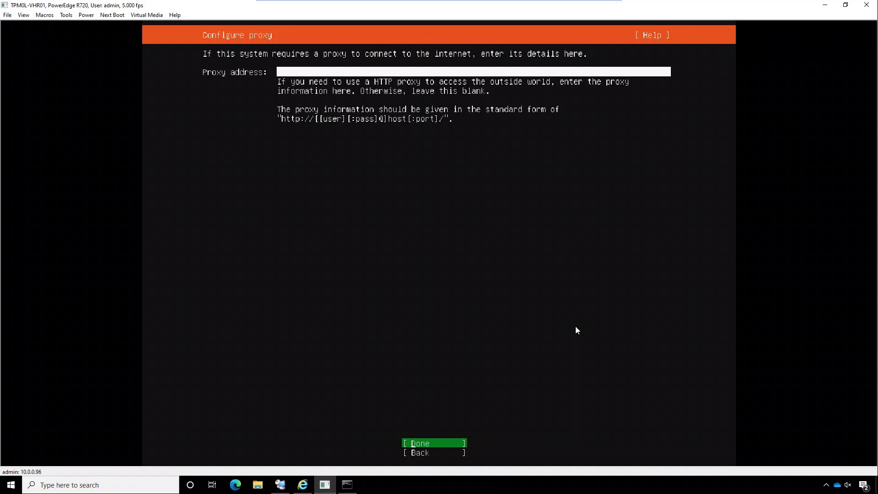
Leave the proxy address blank and keep the default Ubuntu archive mirror address.
key("Return")
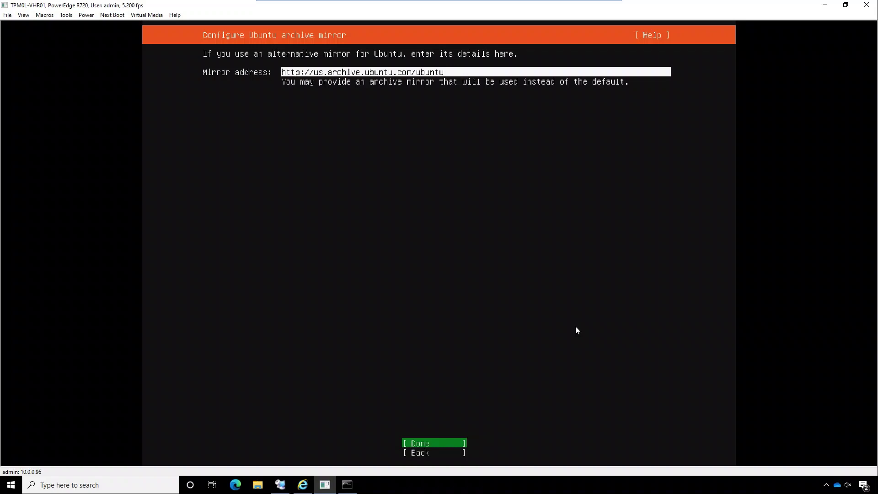
key("Return")
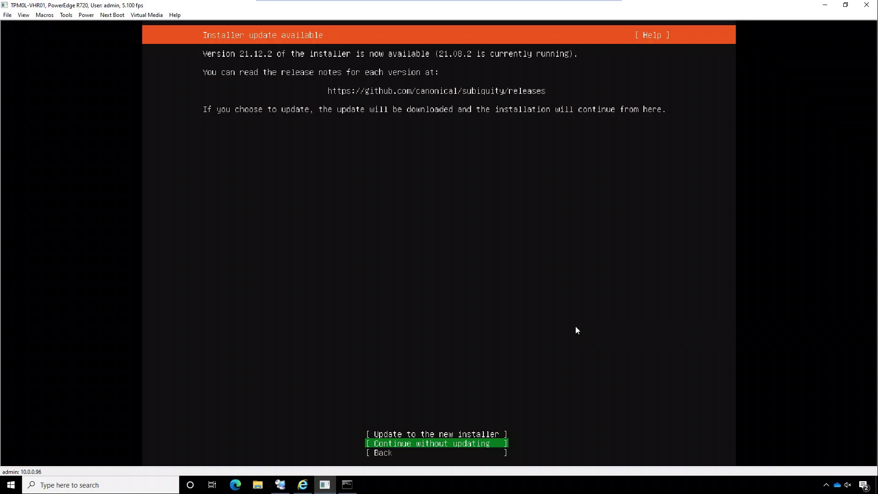
Update to the new installer version 21.12.2 and continue to the guided storage configuration.
key("Up")
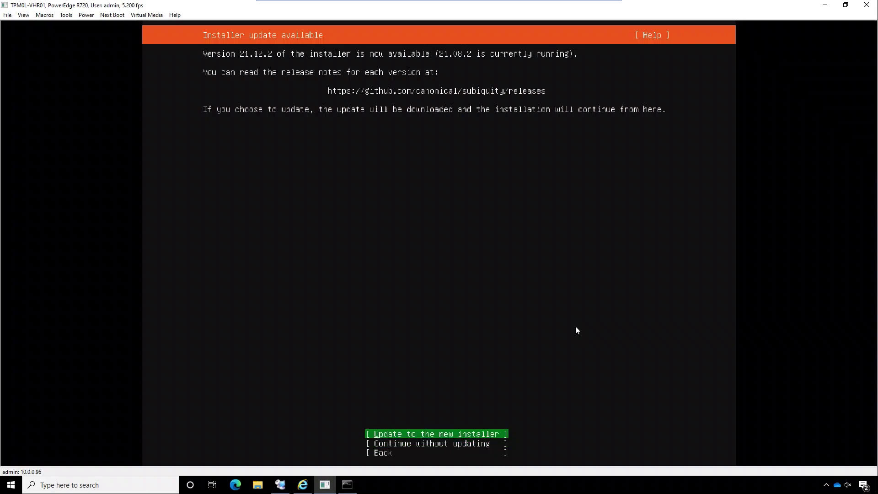
key("Return")
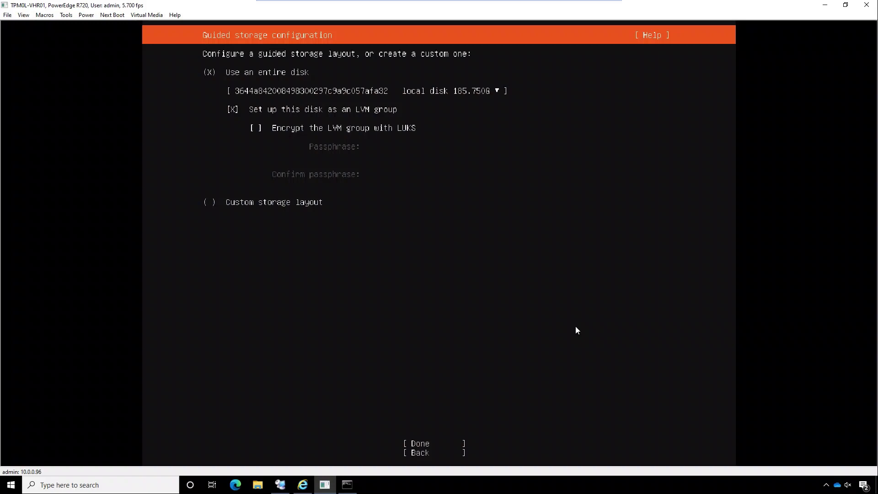
Choose the 185.750G local disk as the entire disk to use for the installation.
key("Tab")
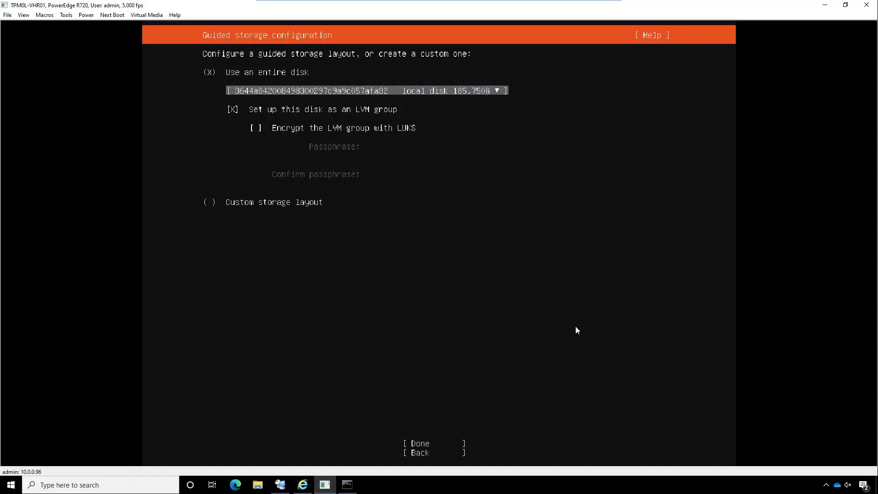
key("Return")
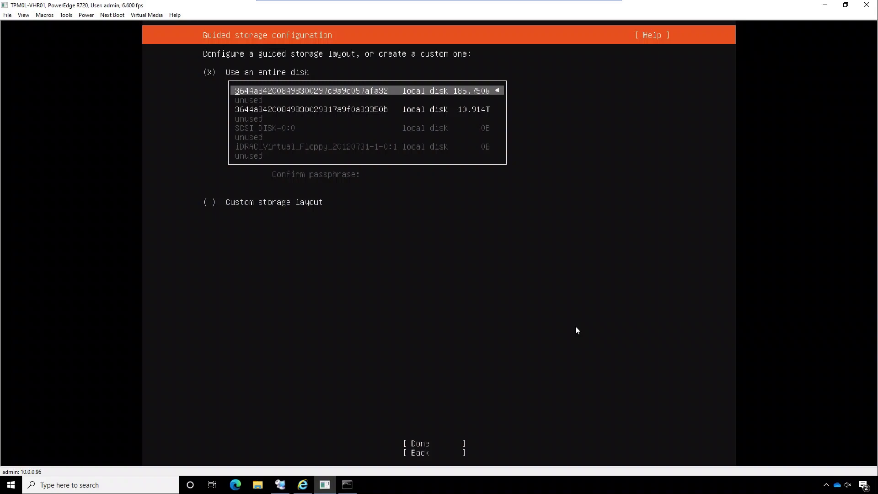
key("Return")
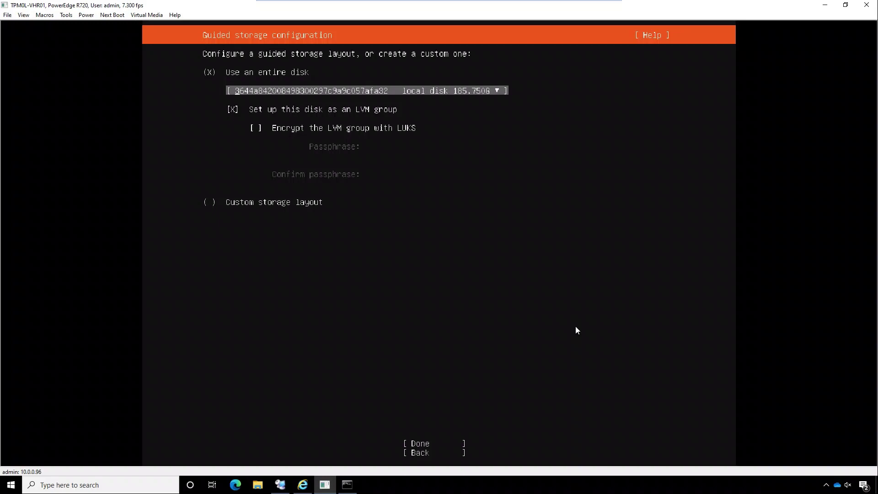
key("Return")
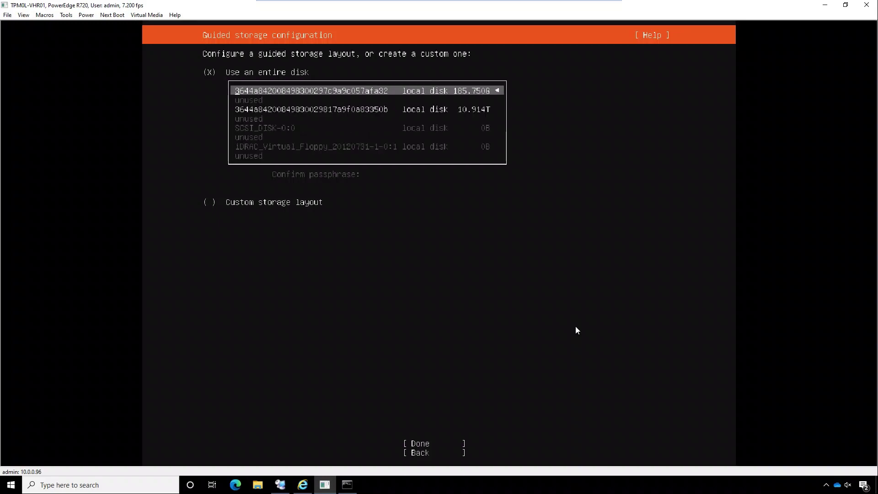
key("Return")
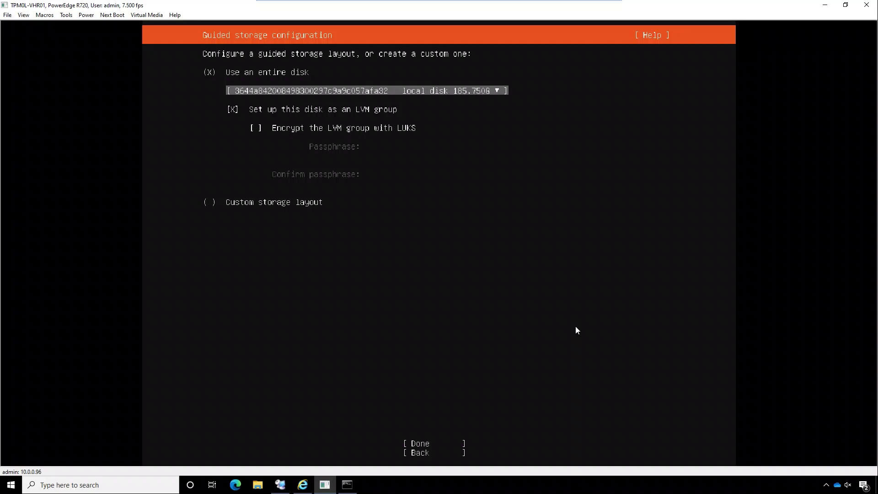
Keep the disk set up as an LVM group without LUKS encryption and accept the guided storage layout.
key("Down")
key("Down")
key("Down")
key("Down")
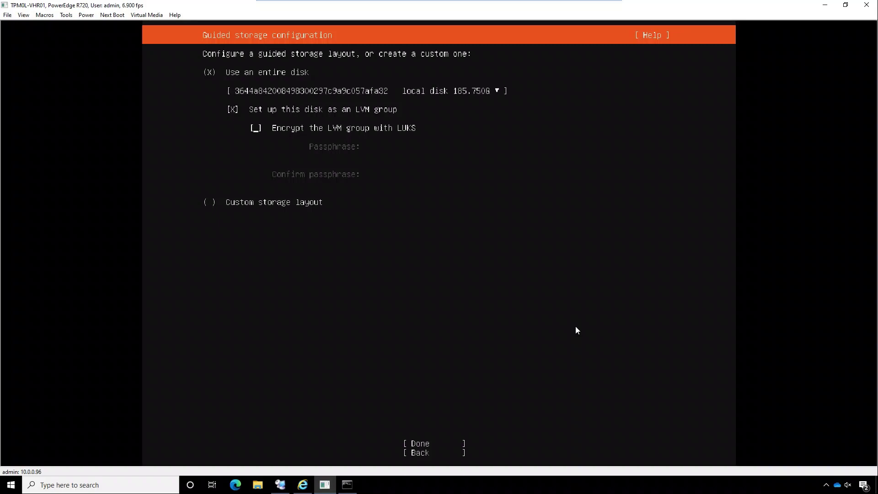
key("Down")
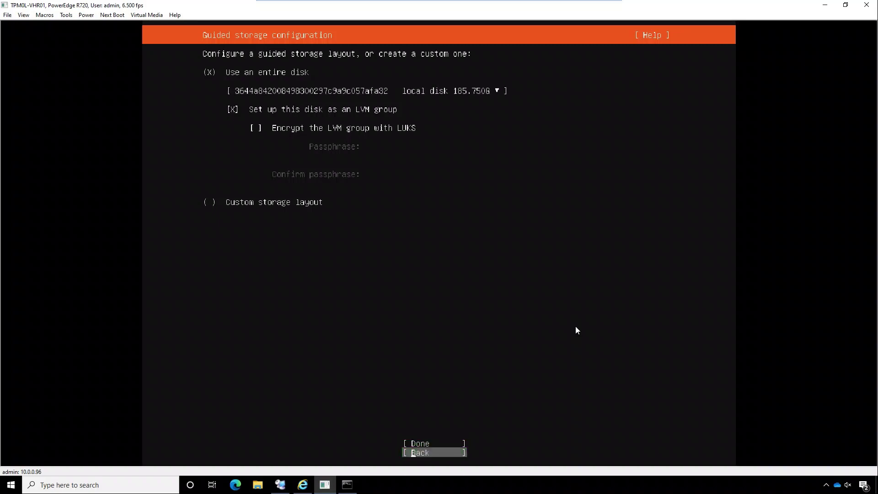
key("Up")
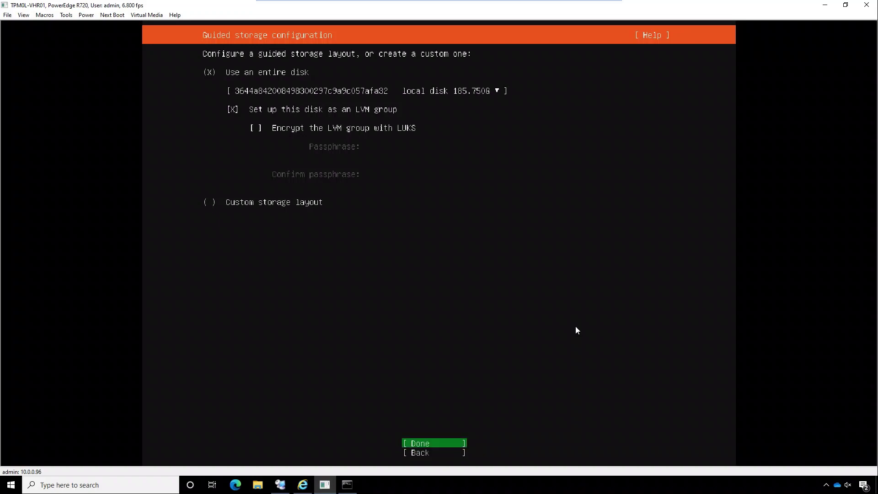
key("Return")
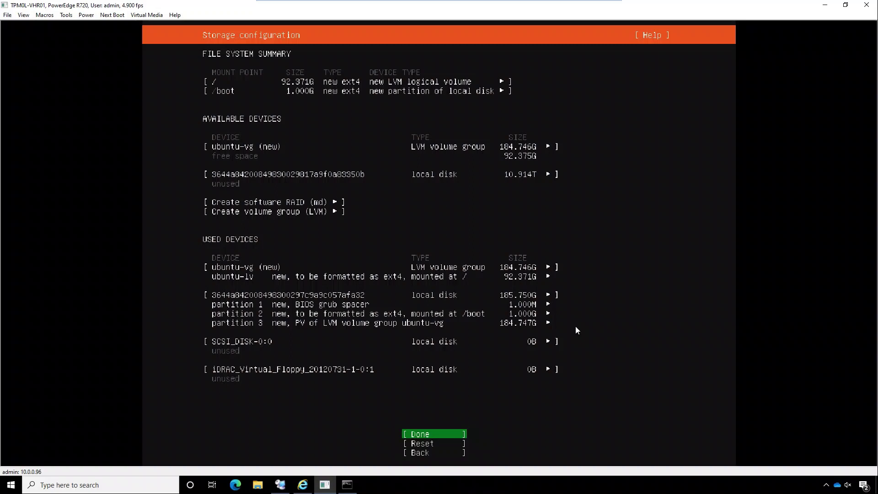
Set the format of the unused 10.914T local disk to xfs.
key("Up")
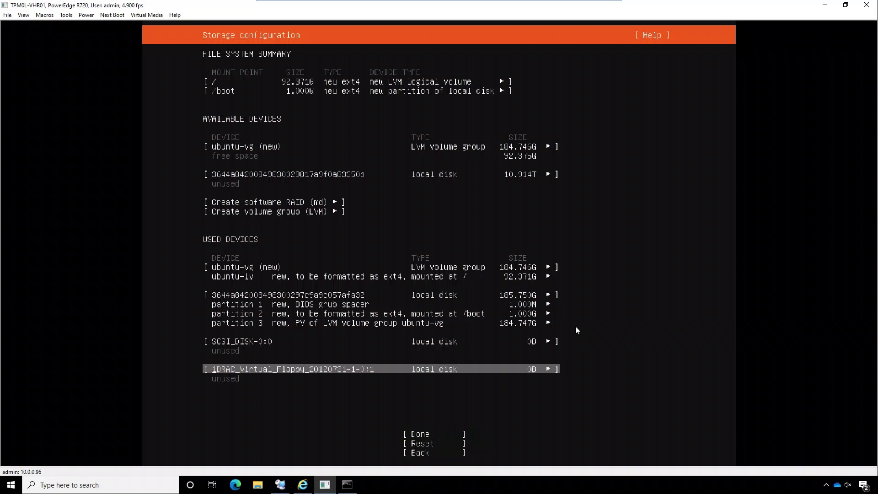
key("Up")
key("Up")
key("Up")
key("Up")
key("Up")
key("Up")
key("Up")
key("Up")
key("Up")
key("Up")
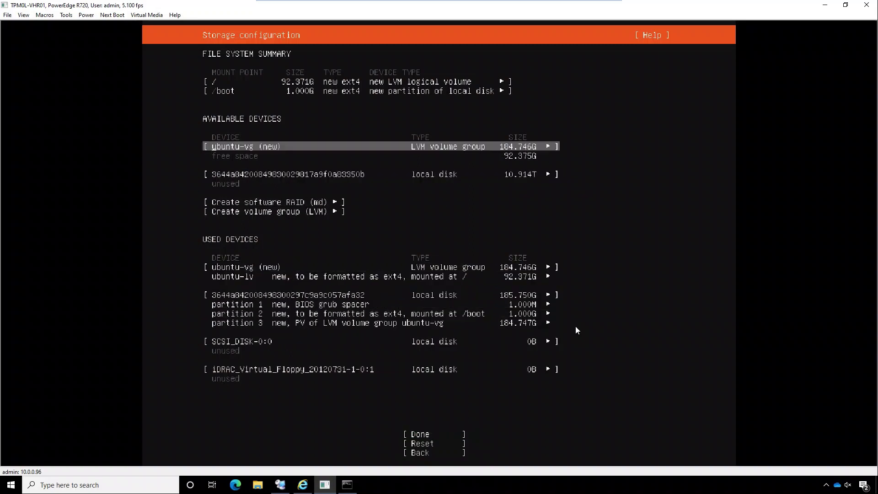
key("Up")
key("Up")
key("Up")
key("Down")
key("Down")
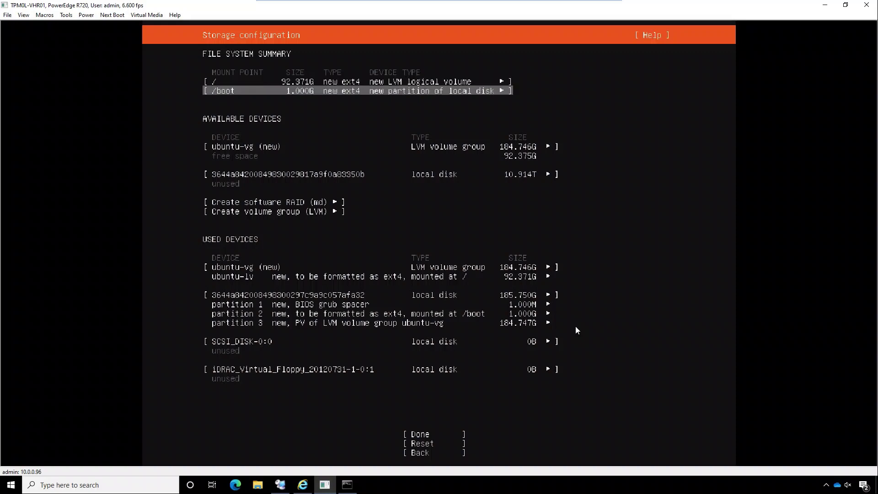
key("Down")
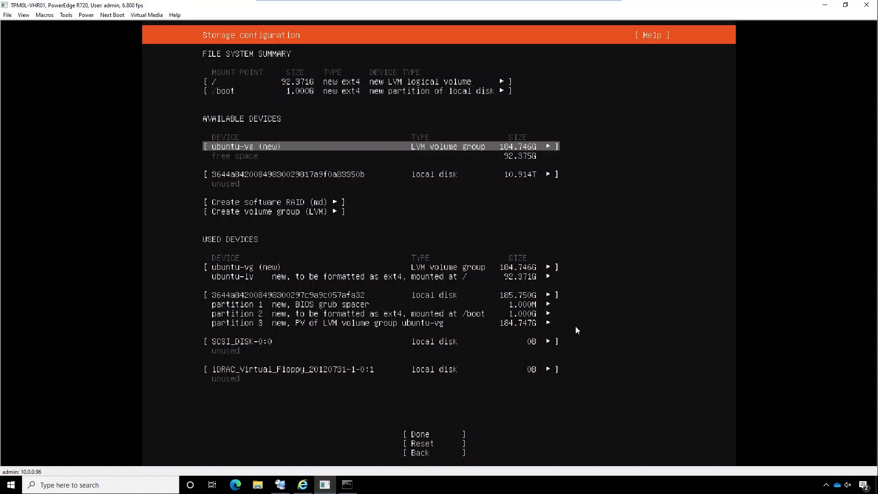
key("Down")
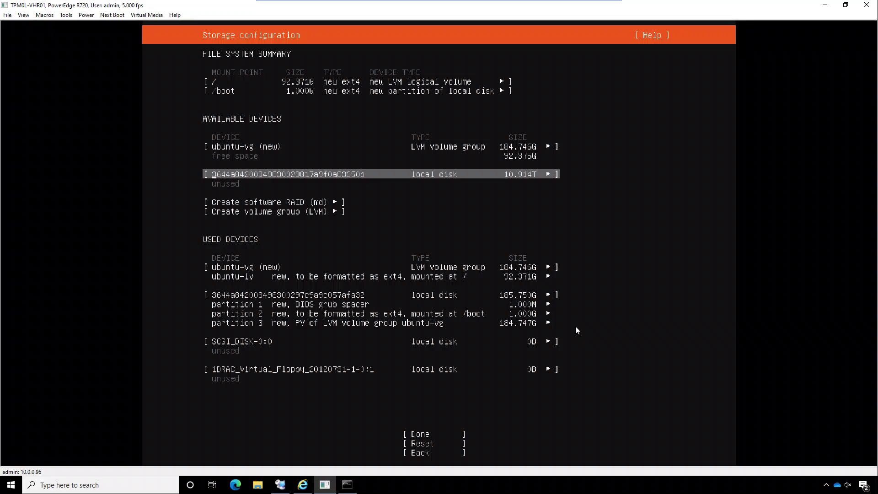
key("Return")
key("Down")
key("Down")
key("Down")
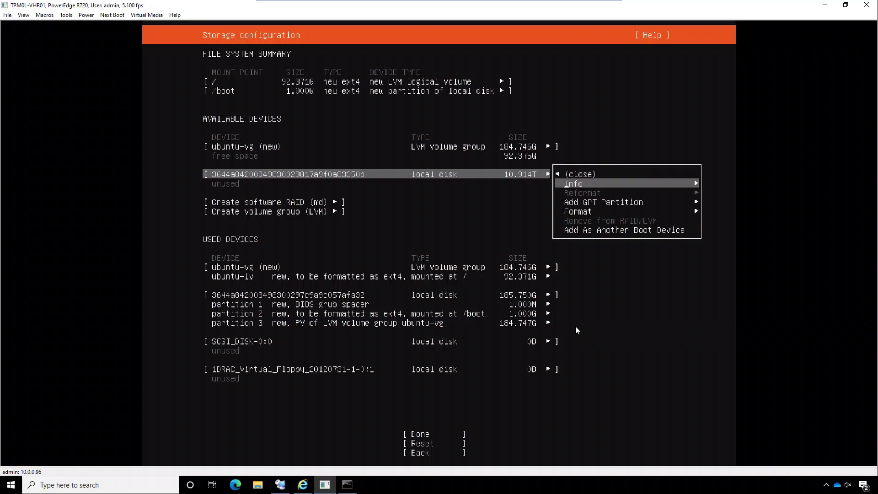
key("Return")
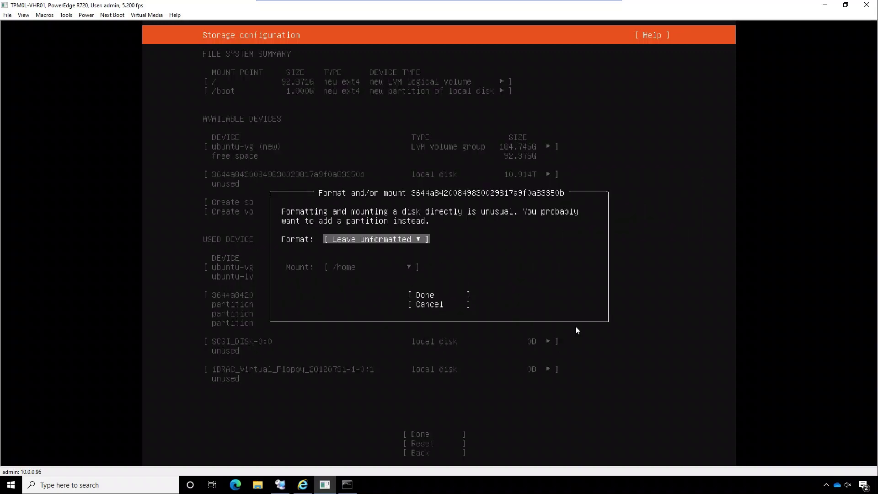
key("Return")
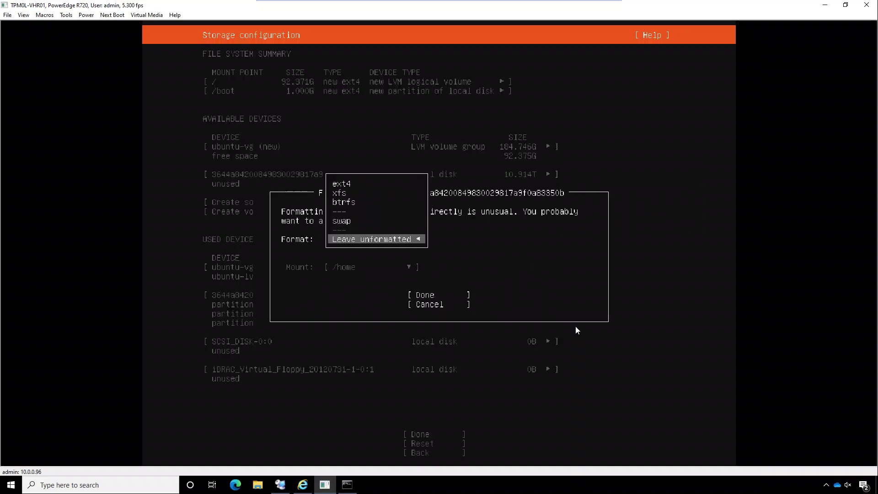
key("Up")
key("Up")
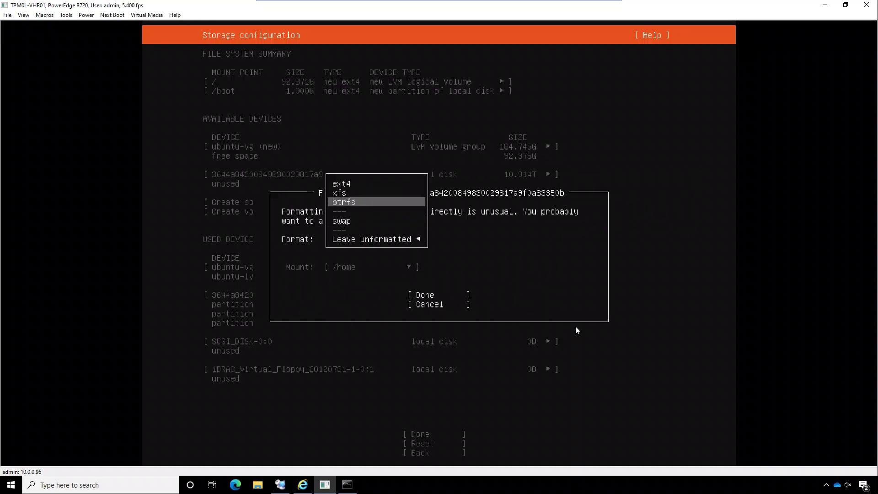
key("Up")
key("Return")
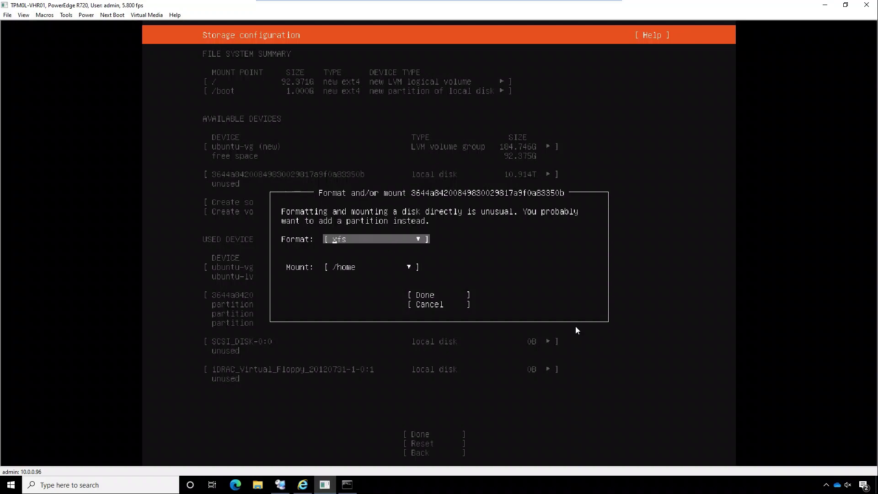
Set the disk's mount point to the custom path /vhr01 and save its format and mount settings.
key("Tab")
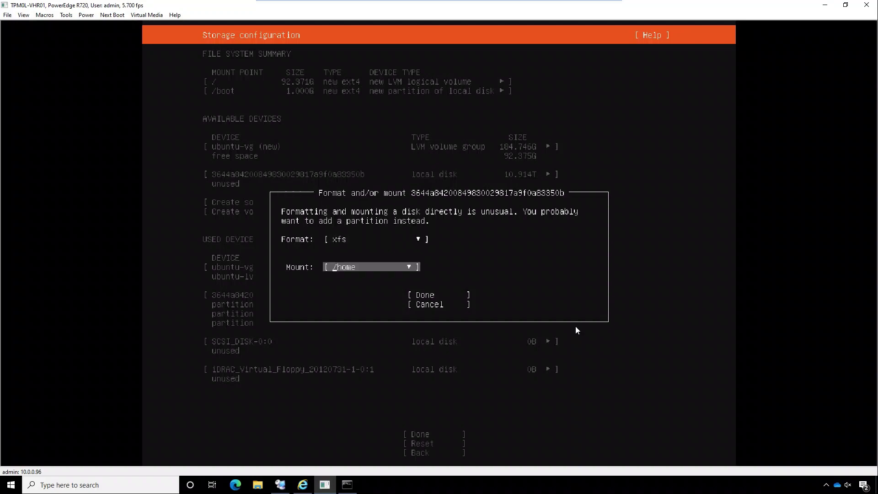
key("Return")
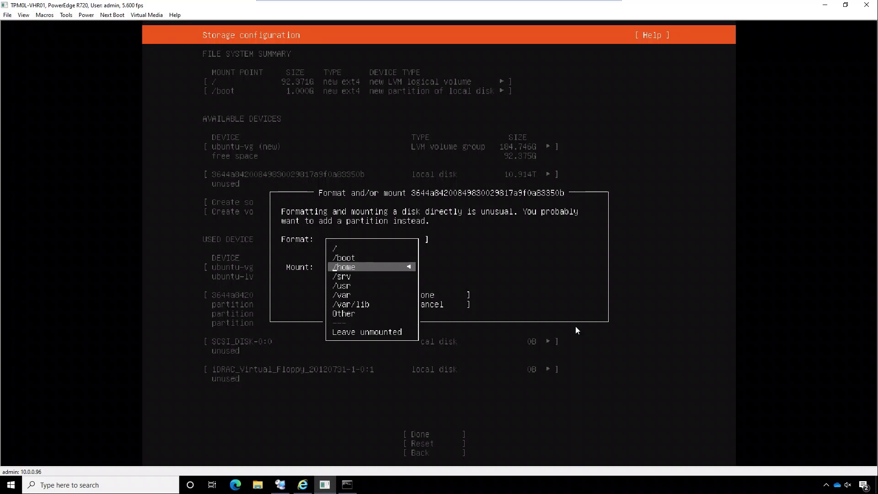
key("Down")
key("Down")
key("Down")
key("Down")
key("Down")
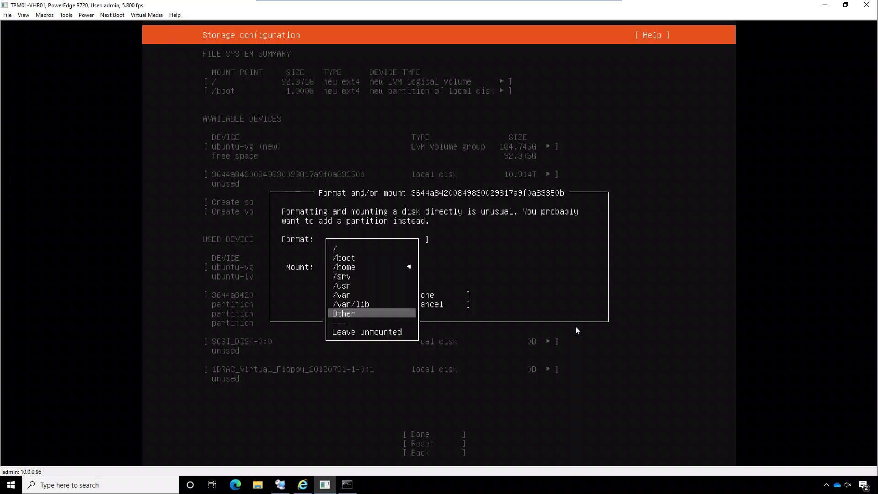
key("Return")
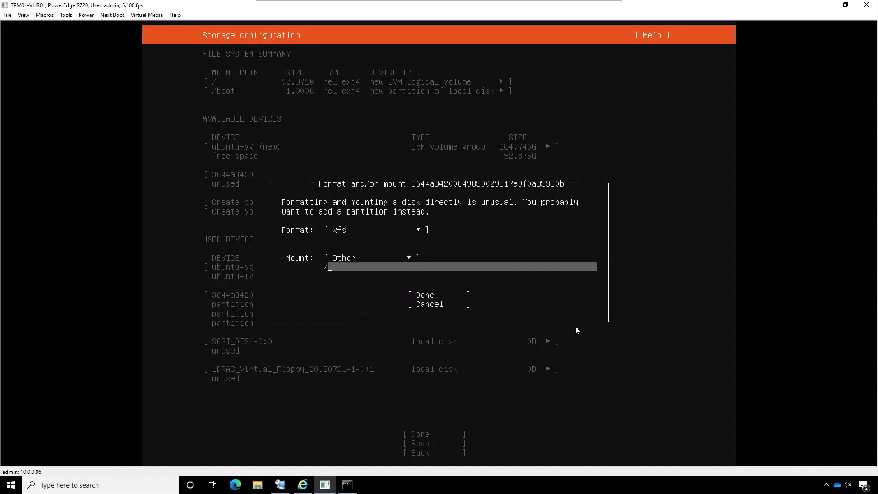
type("vhr01")
key("Tab")
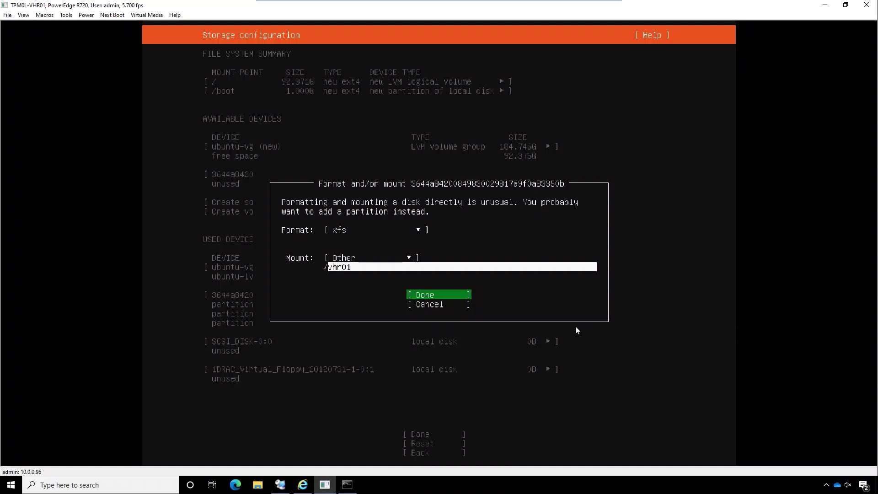
key("Return")
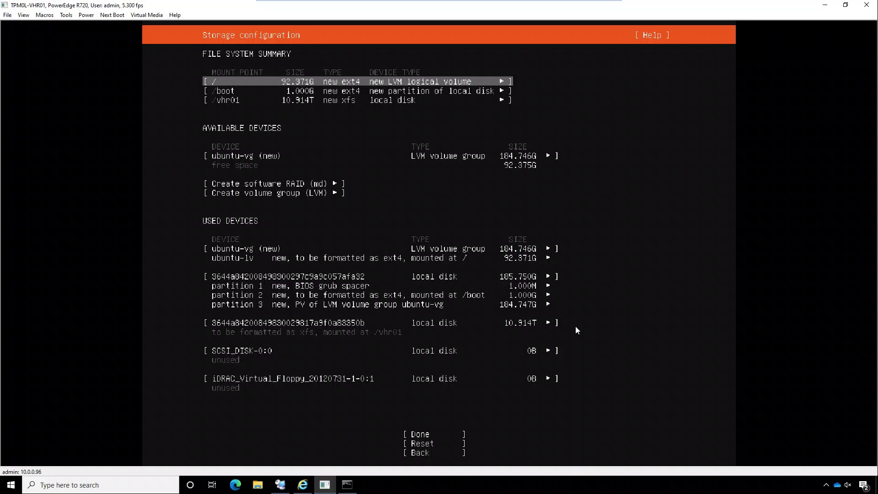
Accept the storage configuration as set and confirm the destructive action to begin the installation.
key("Down")
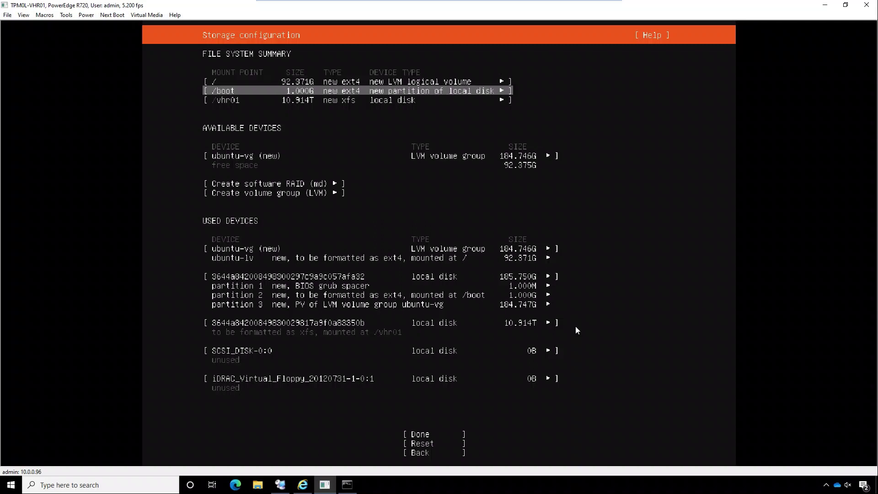
key("Down")
key("Down")
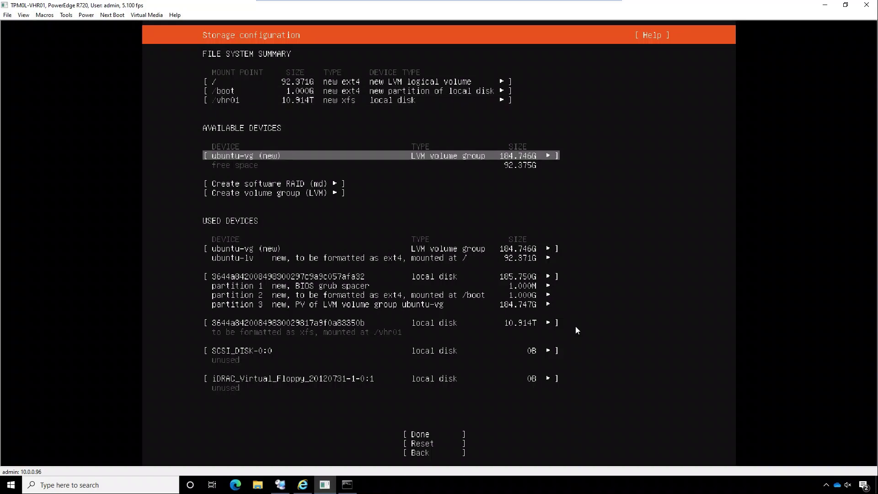
key("Down")
key("Down")
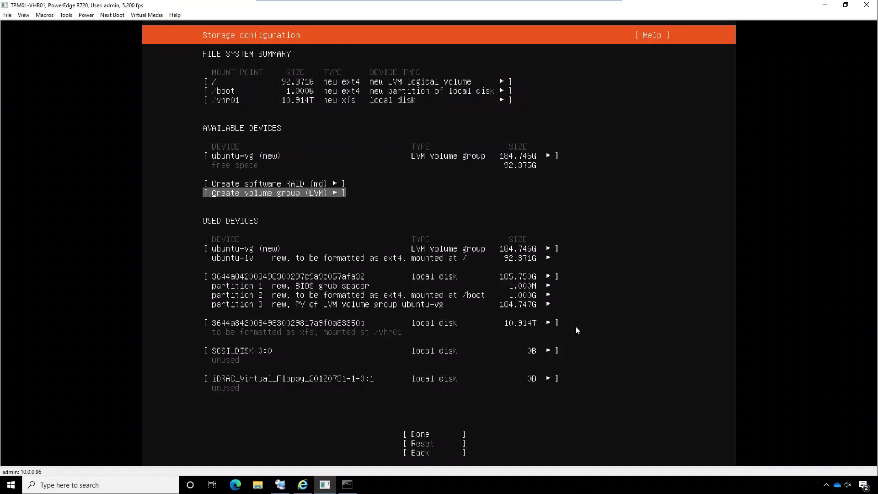
key("Down")
key("Down")
key("Down")
key("Down")
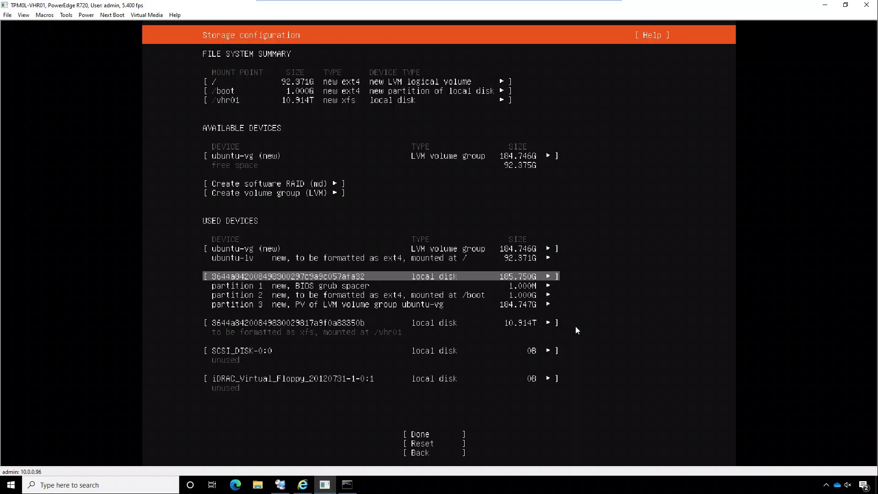
key("Down")
key("Down")
key("Down")
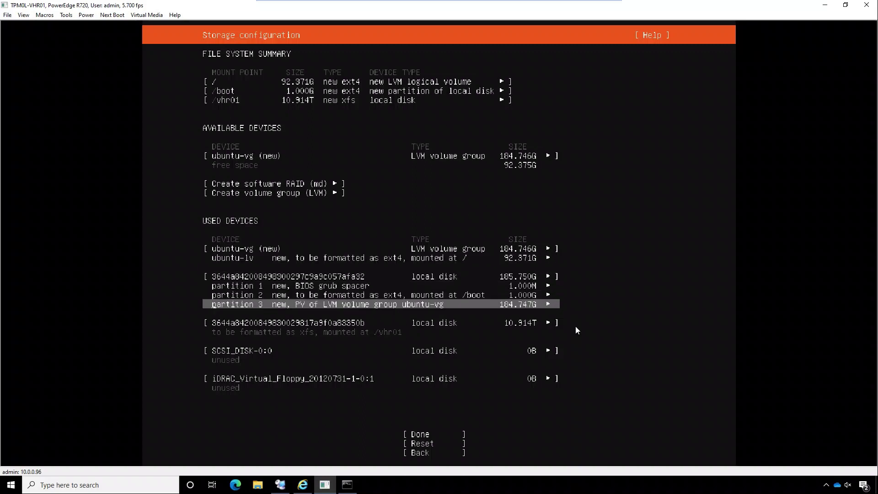
key("Down")
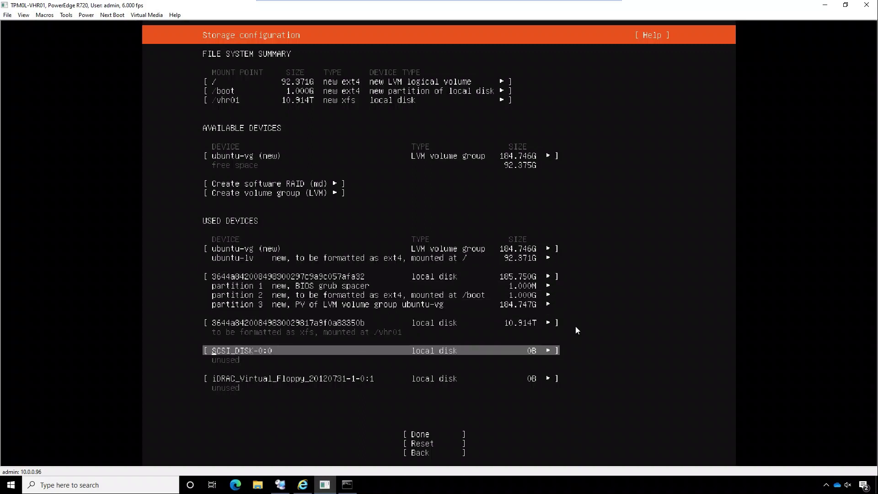
key("Down")
key("Down")
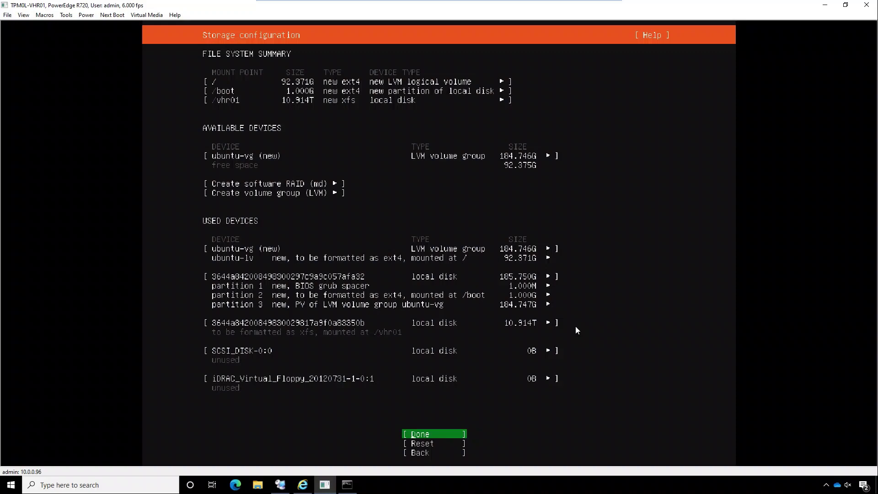
key("Return")
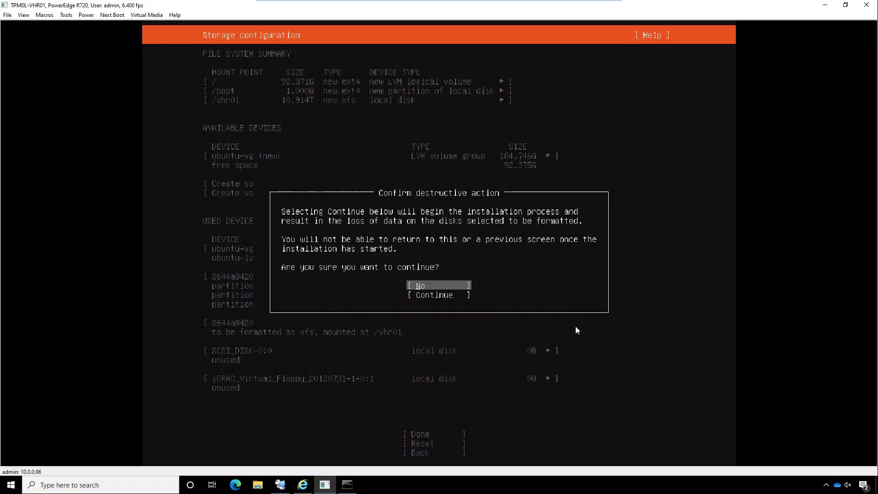
key("Down")
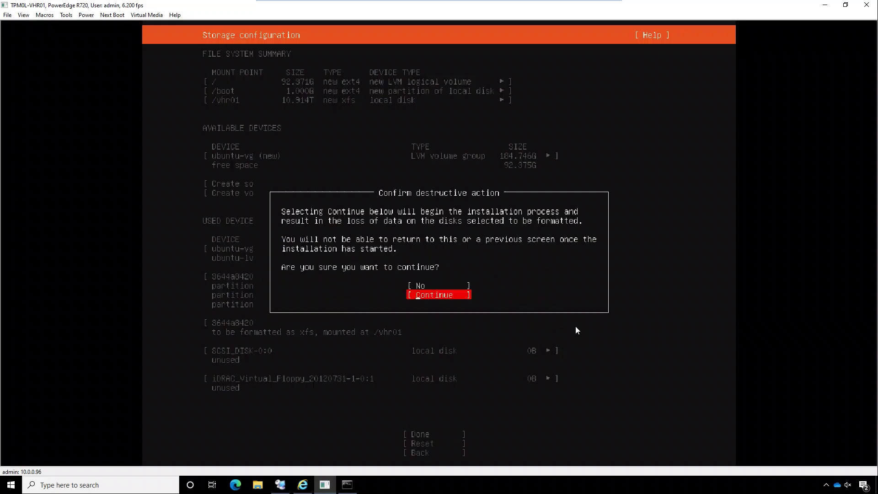
key("Return")
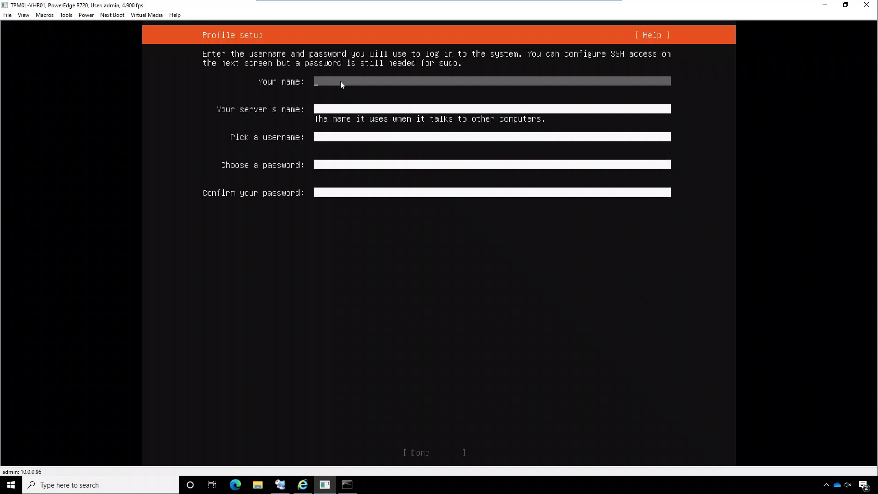
Set the profile's name to consoleuservhr01 and the server's name to tpm0l-vhr01.
type("consoleuservhr01")
key("Tab")
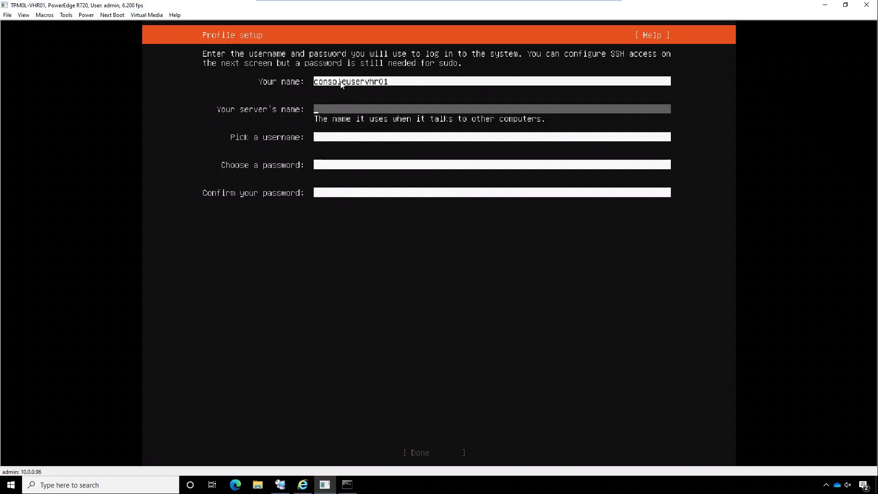
type("T")
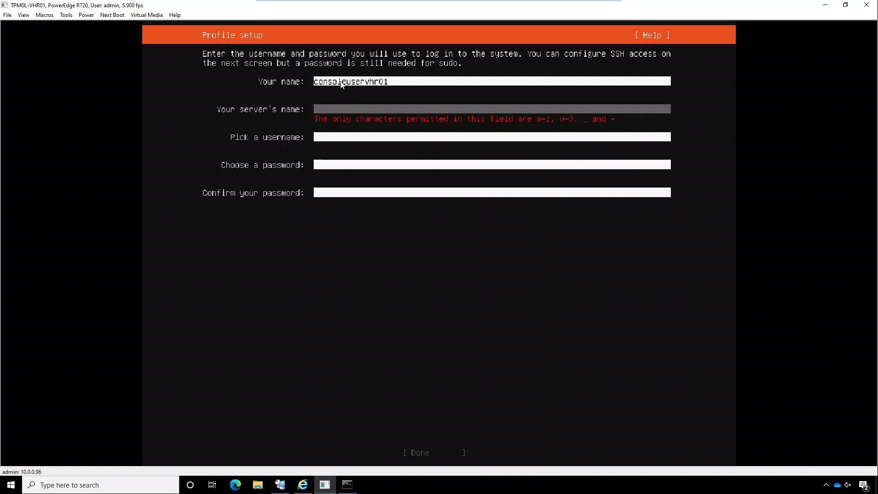
type("tpm")
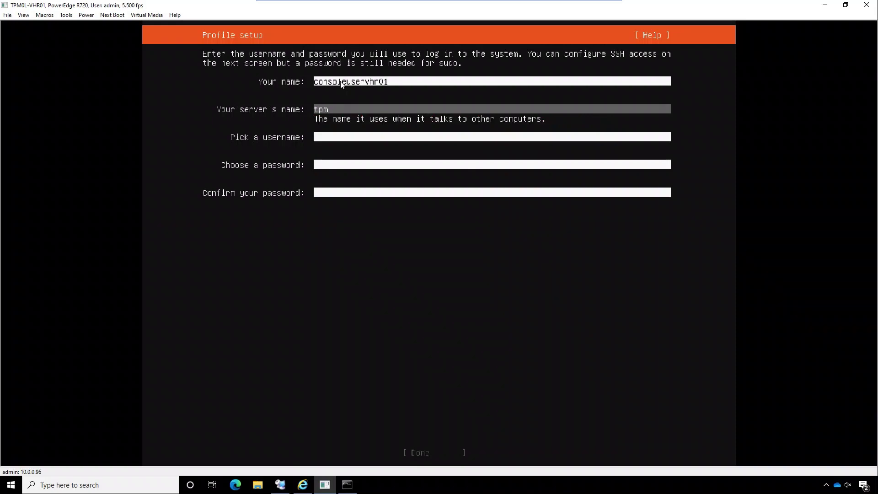
type("01-vhr01")
key("Tab")
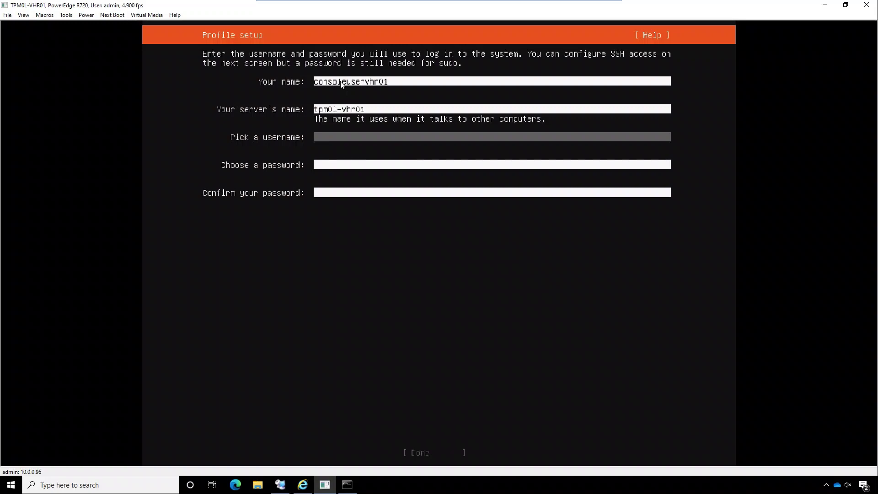
Set the username to vtron, enter and confirm the account password, and submit the profile setup.
type("vtrong")
key("BackSpace")
key("Tab")
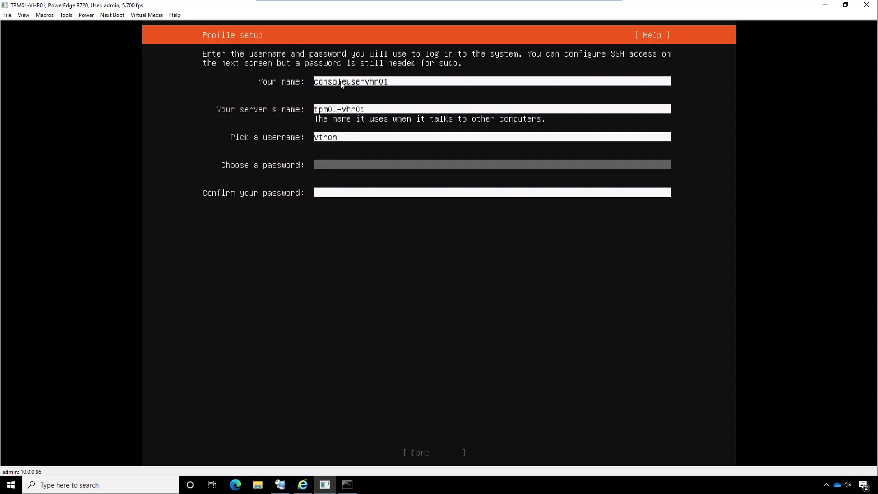
type("***********")
key("Tab")
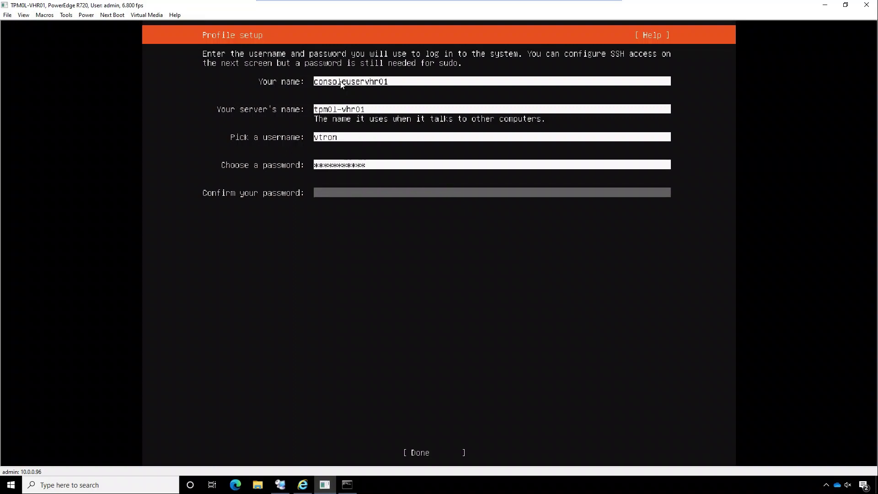
type("***********")
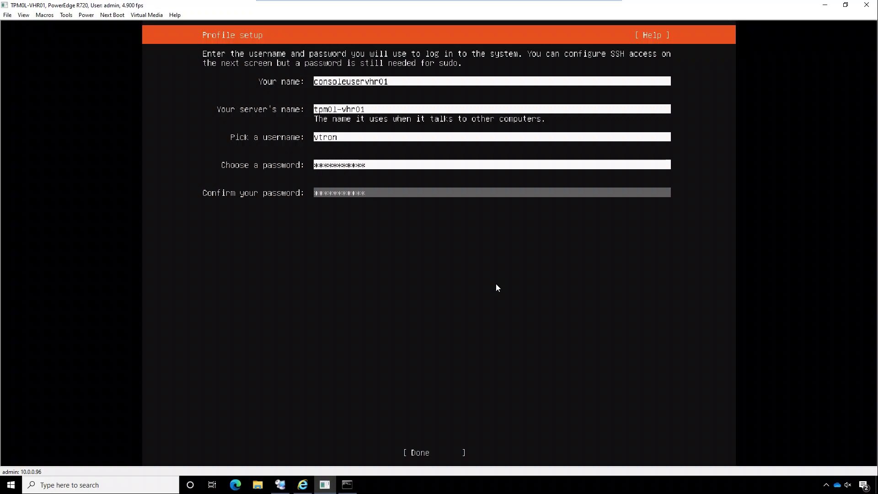
key("Tab")
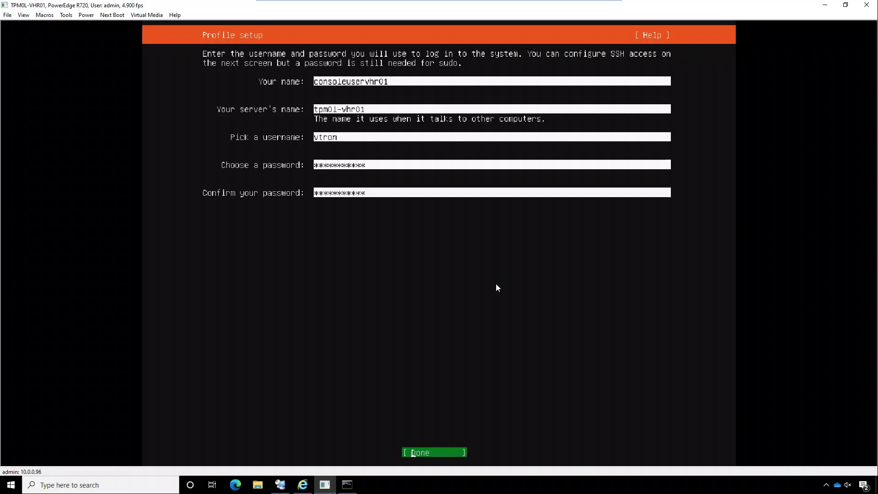
key("Return")
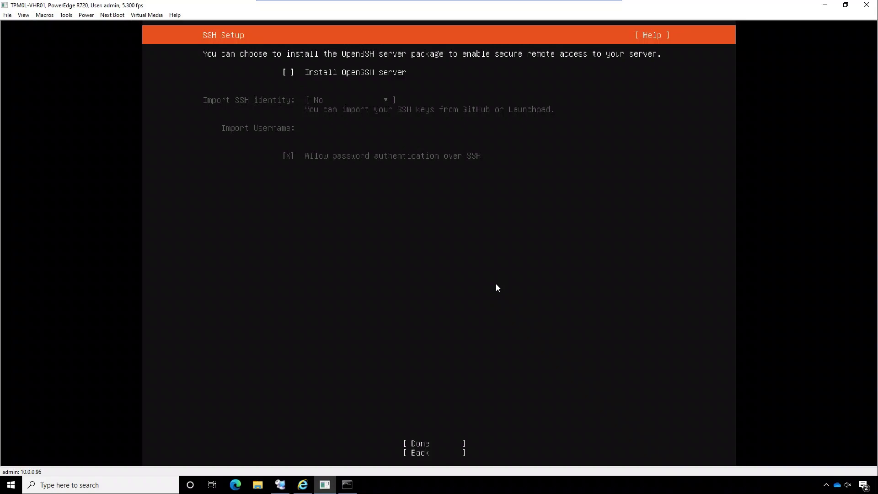
Choose to install the OpenSSH server without importing an SSH identity, and continue without selecting any featured server snaps.
key("space")
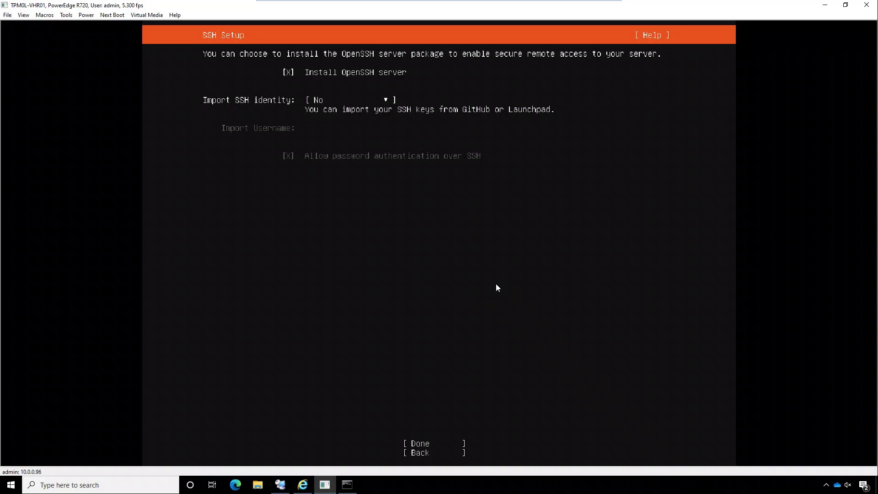
key("Tab")
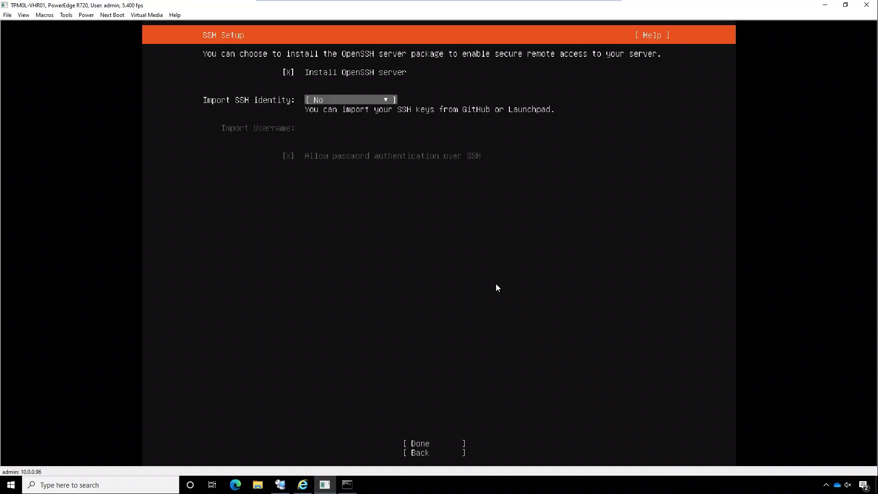
key("Tab")
key("Return")
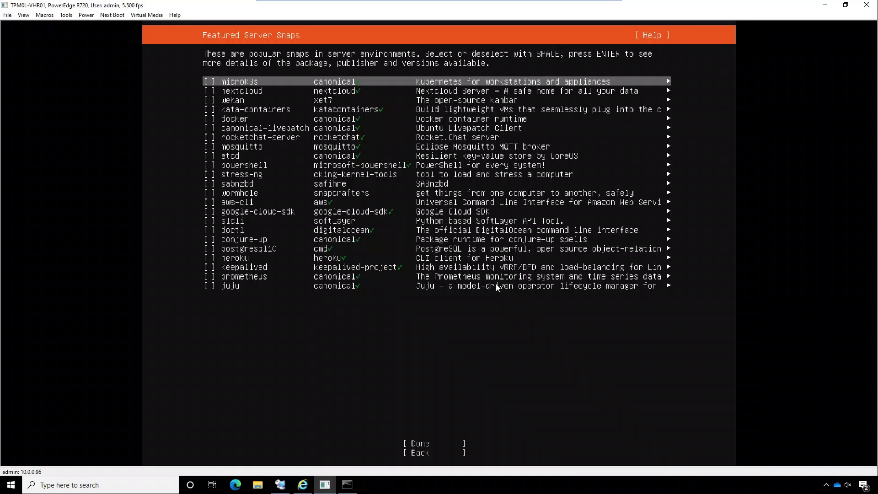
key("Tab")
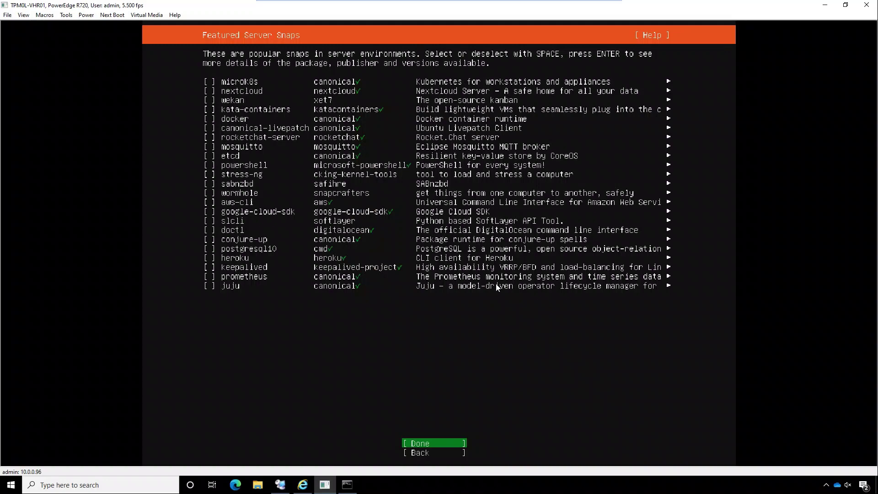
key("Return")
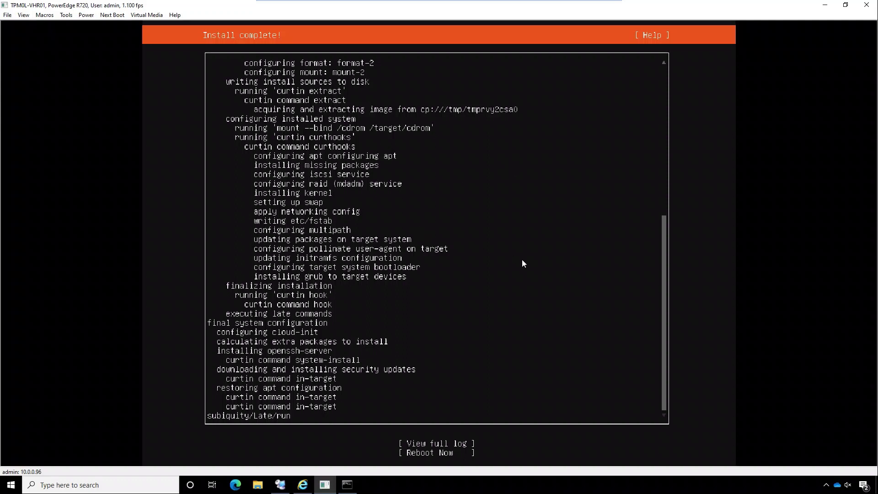
Reboot the server from the completed installation.
key("Tab")
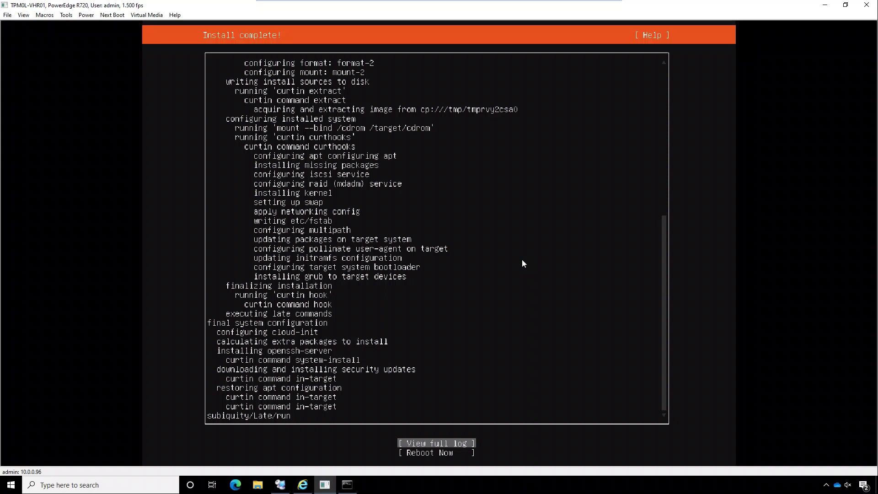
key("Down")
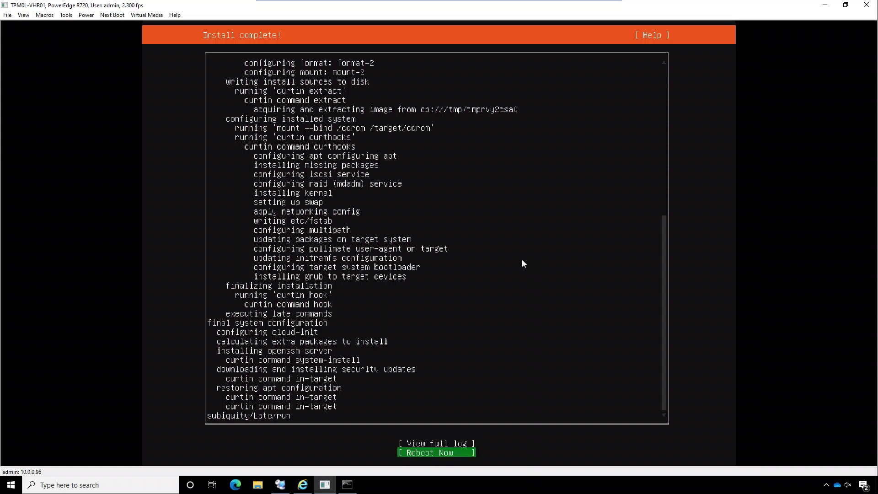
key("Up")
key("Up")
key("Down")
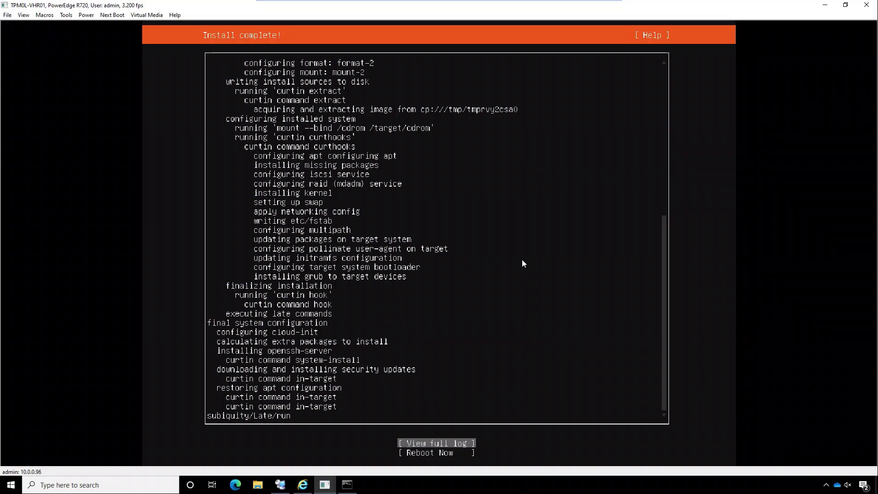
key("Down")
key("Return")
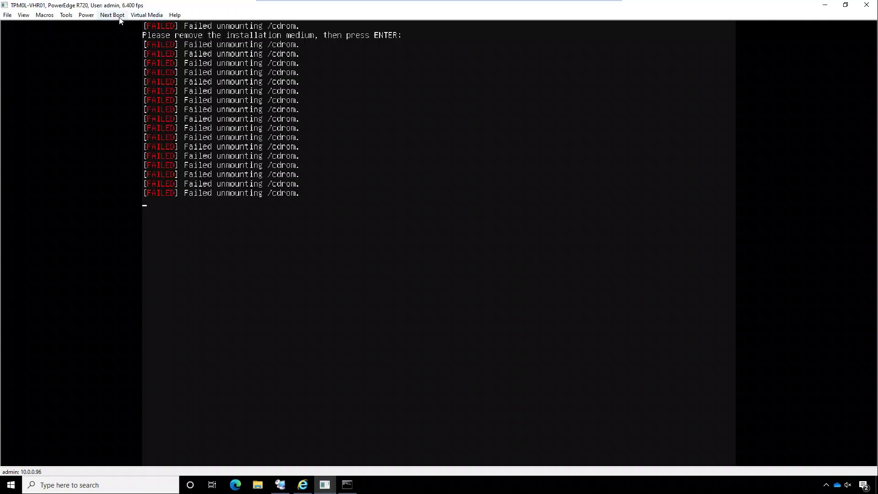
Disconnect the virtual media to remove the installation medium and let the reboot continue.
left_click(151, 17)
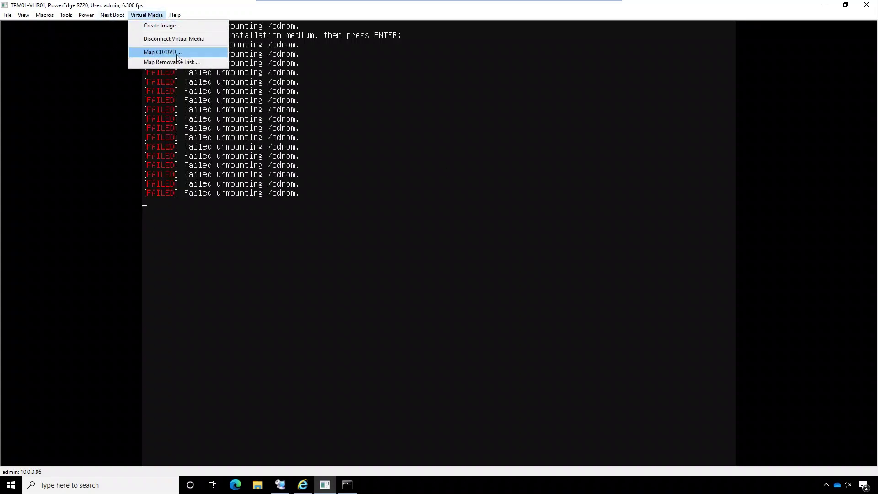
left_click(188, 40)
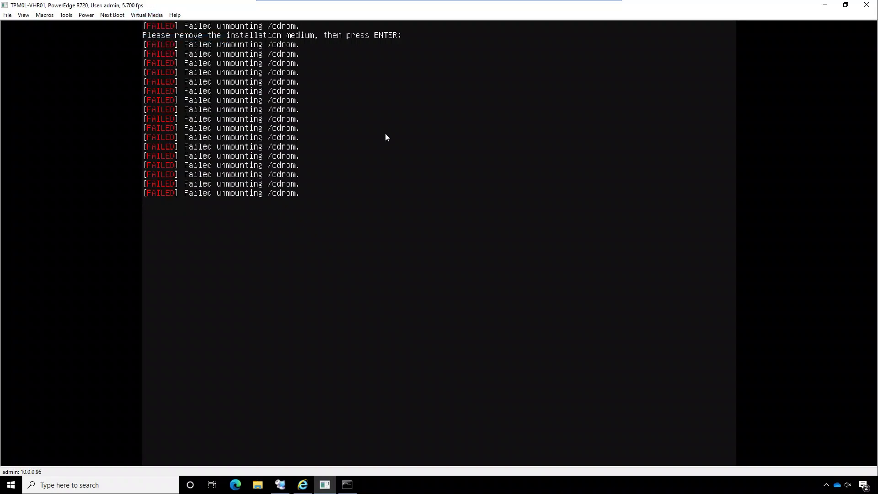
key("Return")
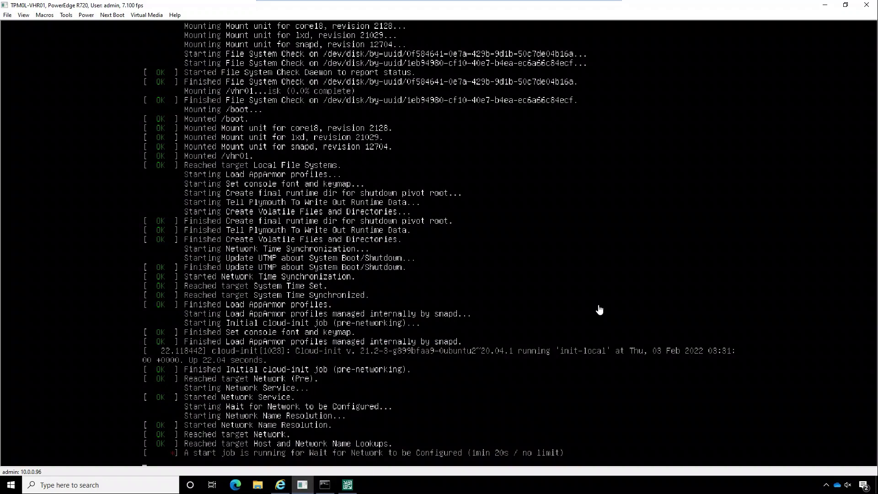
Check the ping results in Command Prompt, and bring up a fresh login prompt on the server's console.
left_click(325, 488)
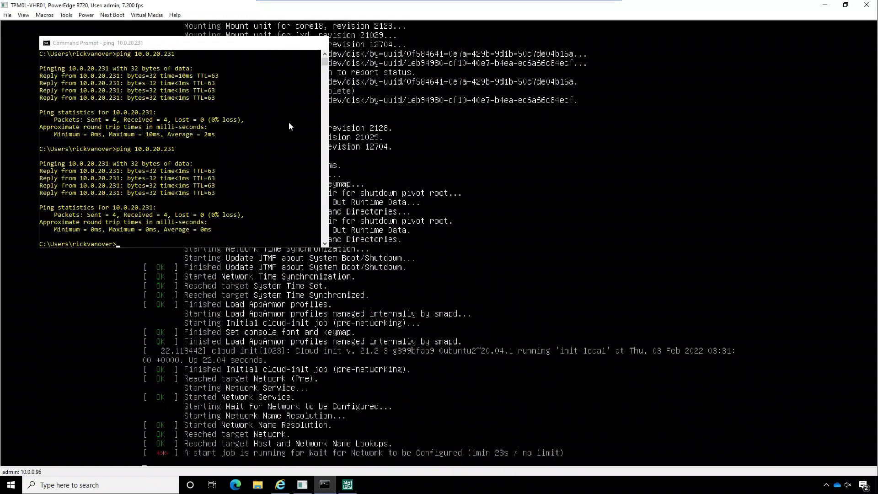
left_click(276, 43)
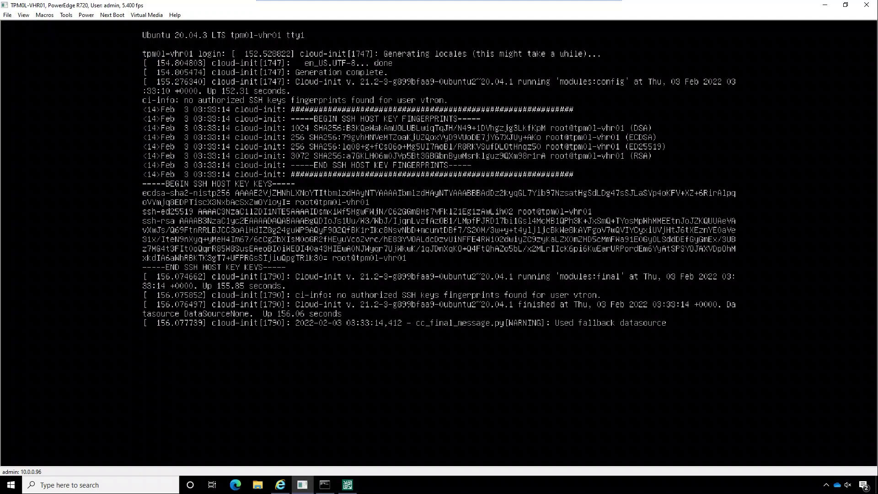
key("Return")
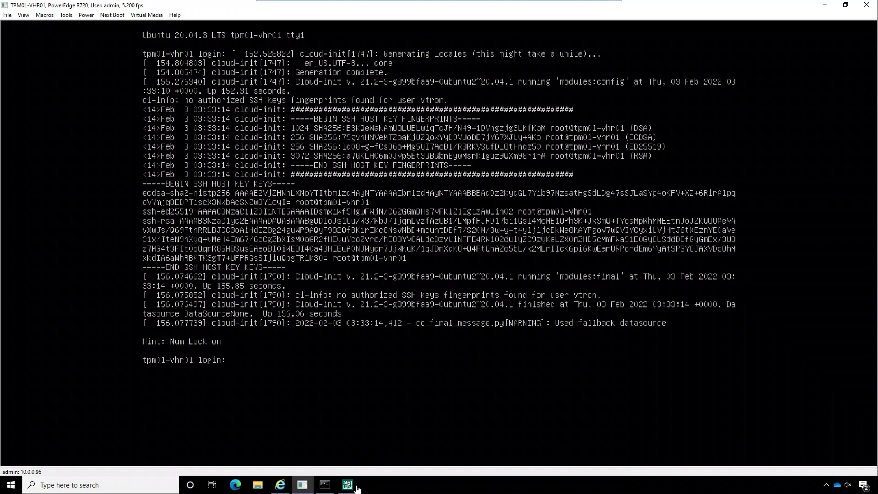
Switch to the Veeam Backup and Replication console.
mouse_move(349, 487)
left_click(370, 441)
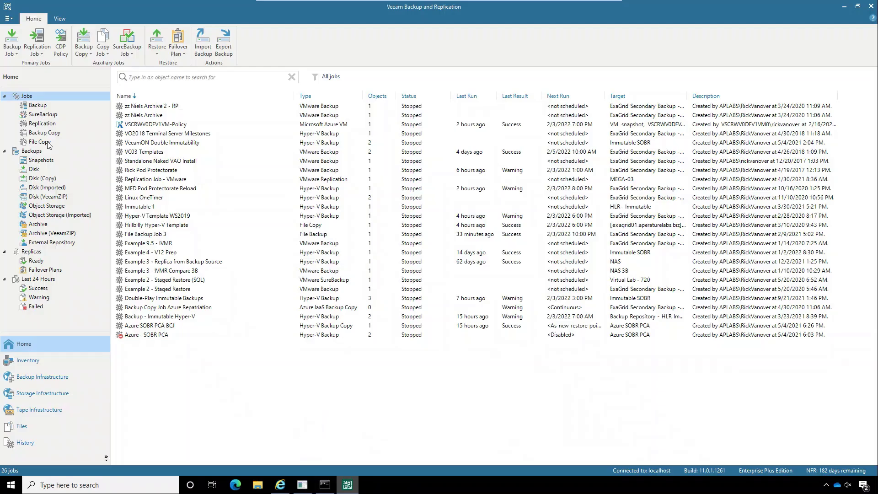
Launch PuTTY from the Veeam console and save an SSH session named 10.0.20.231 for host 10.0.20.231 on port 22.
left_click(8, 18)
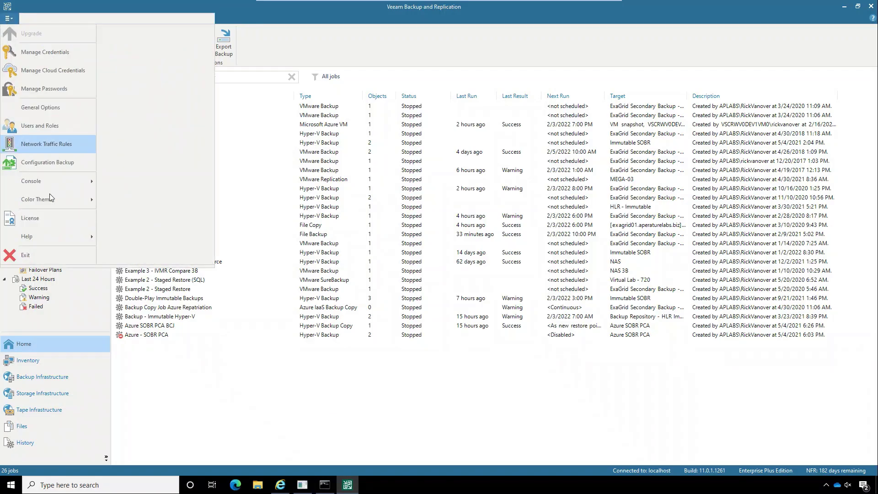
mouse_move(43, 182)
left_click(145, 116)
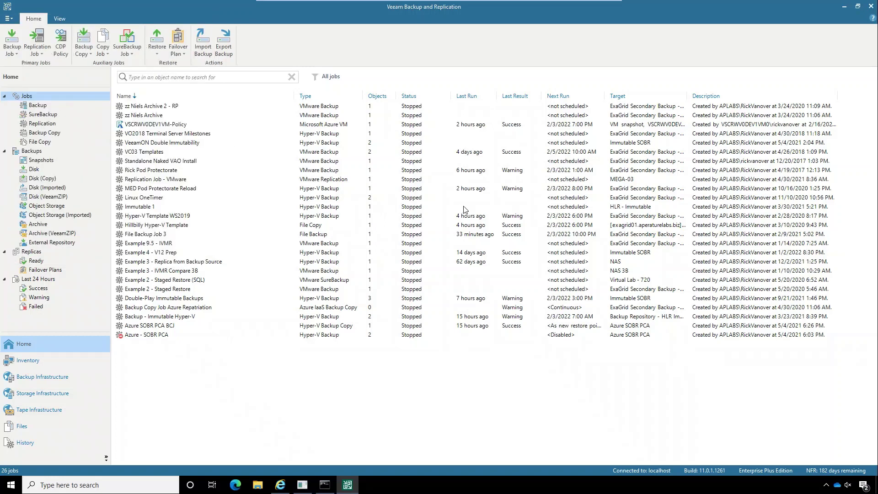
type("10.0.2")
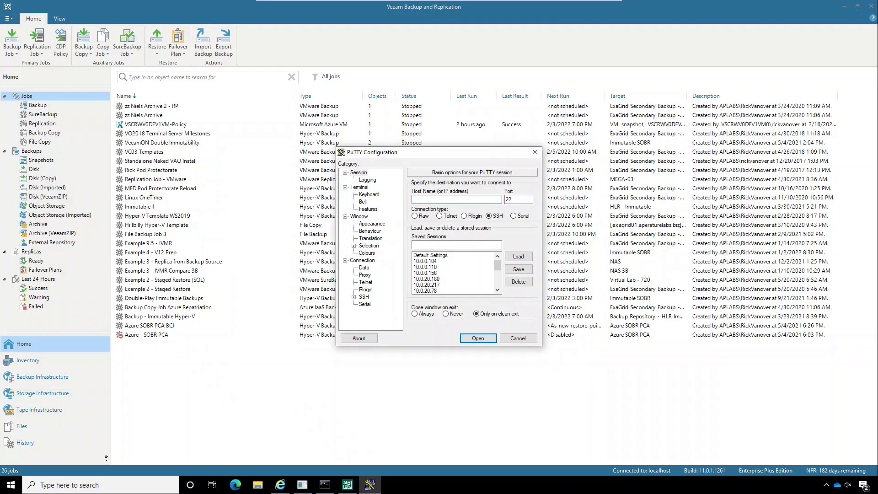
type("0.231")
key("ctrl+a")
type("10.0.20.231")
left_click(519, 269)
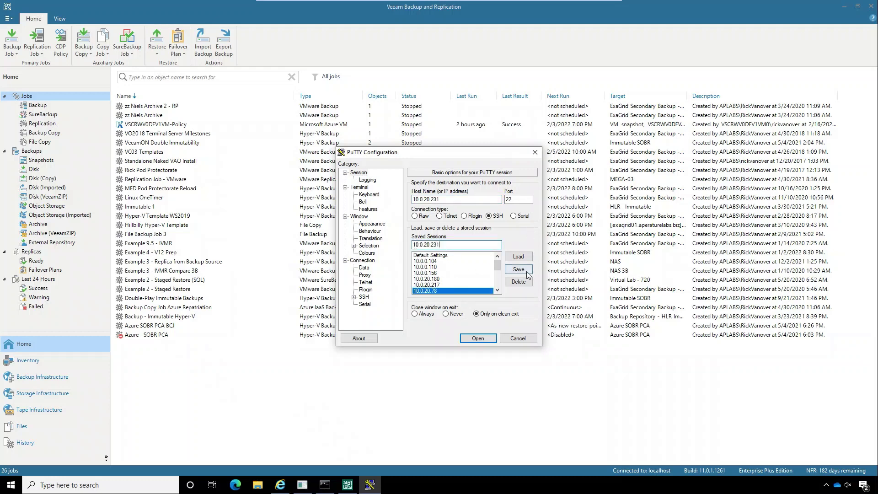
Connect to 10.0.20.231, trusting the server's host key, and log in as vtron with the account password.
double_click(441, 292)
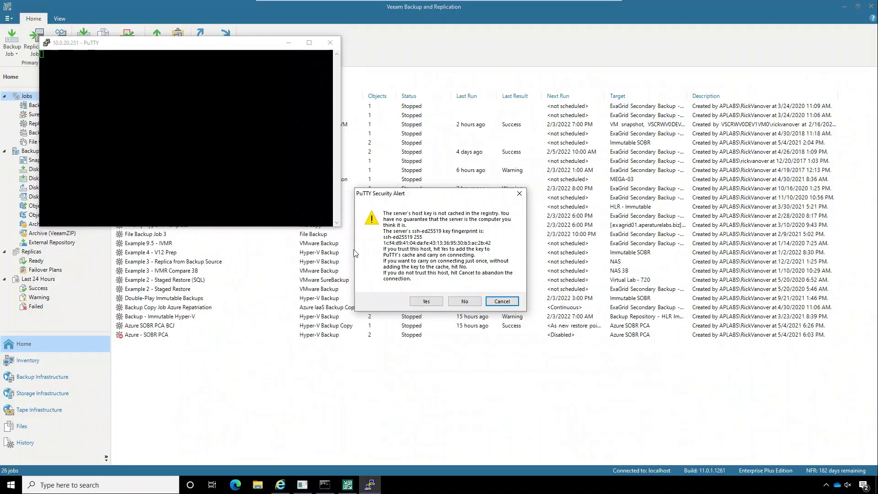
left_click(428, 363)
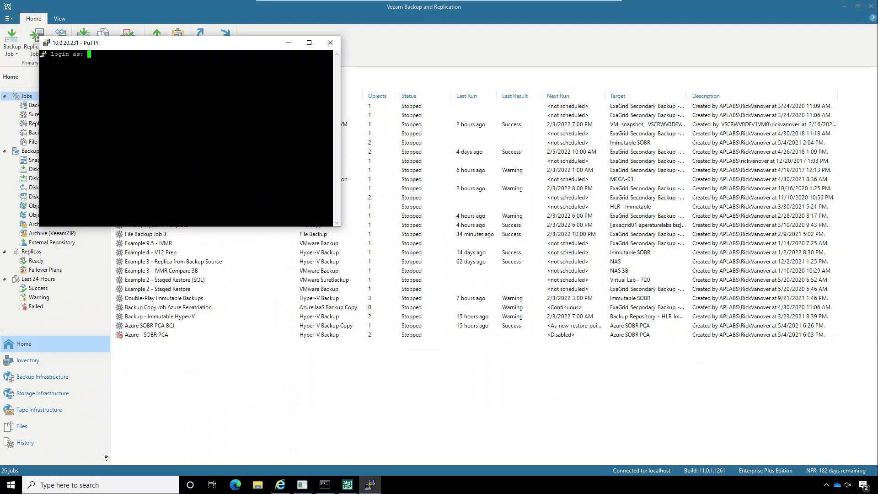
type("vtron")
key("Return")
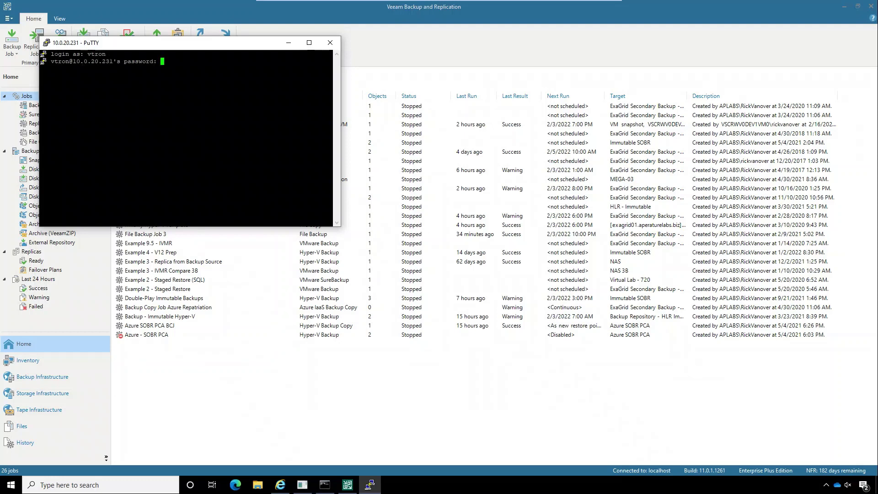
key("Return")
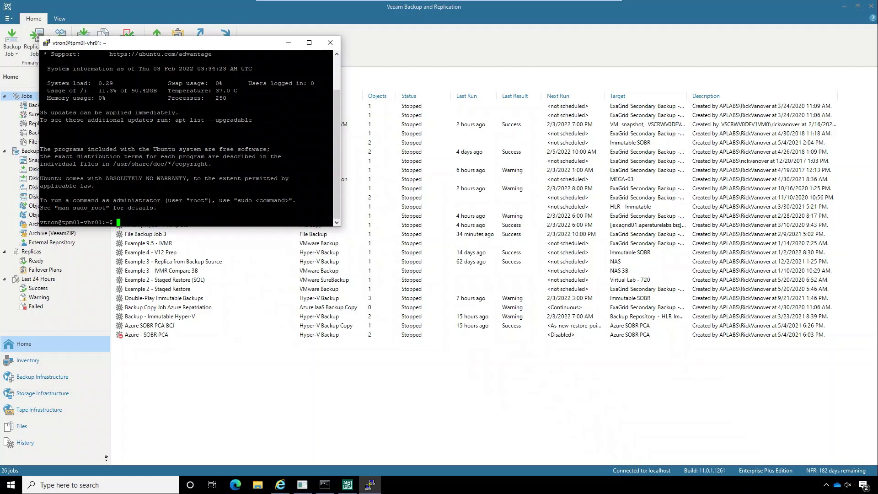
Check where the Veeam console offers the PuTTY utility, and return to the SSH session with its window maximized.
left_click_drag(137, 42, 301, 69)
left_click(7, 19)
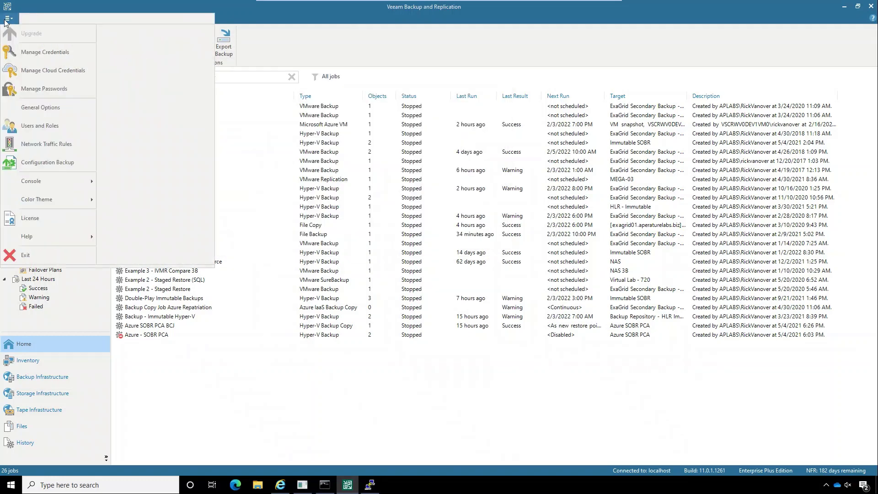
mouse_move(66, 188)
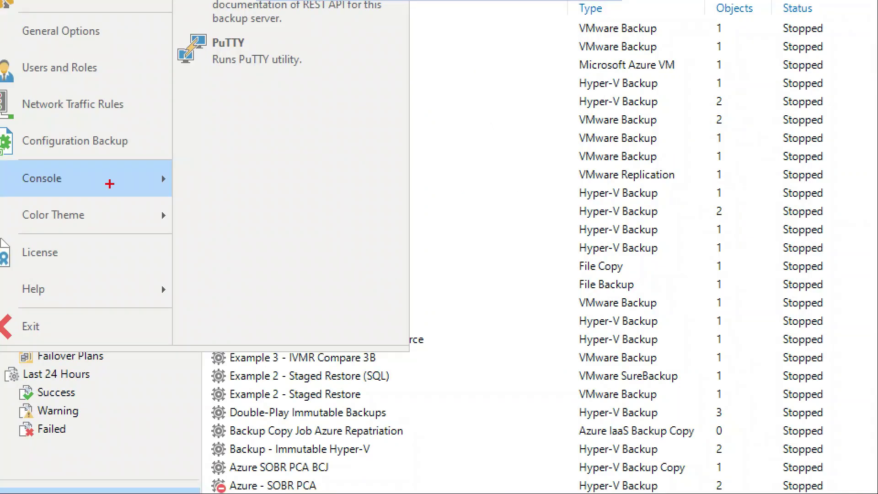
left_click_drag(135, 181, 238, 219)
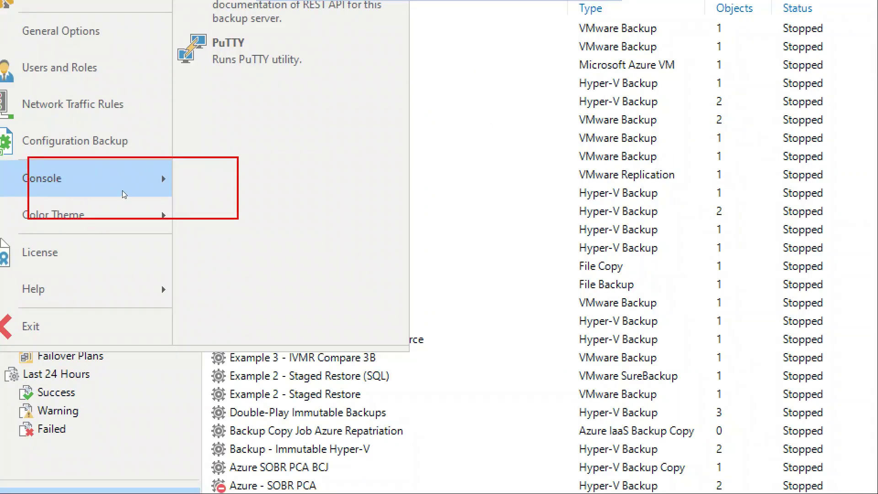
key("Escape")
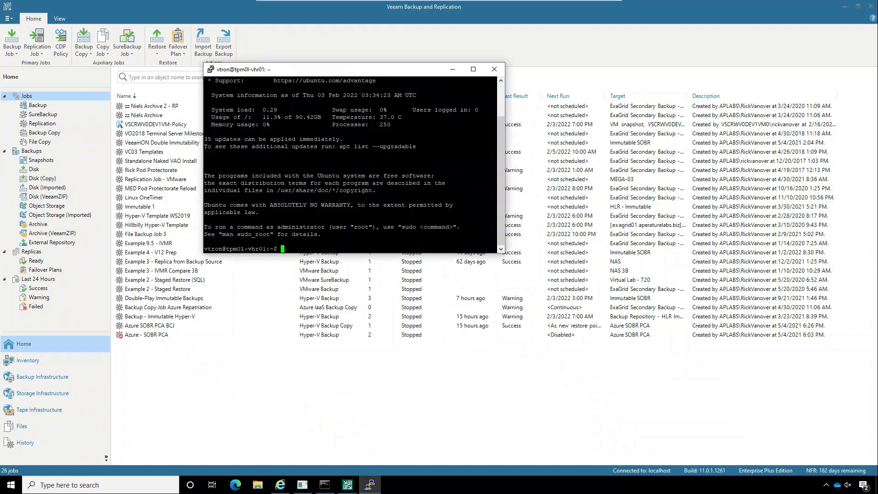
double_click(347, 73)
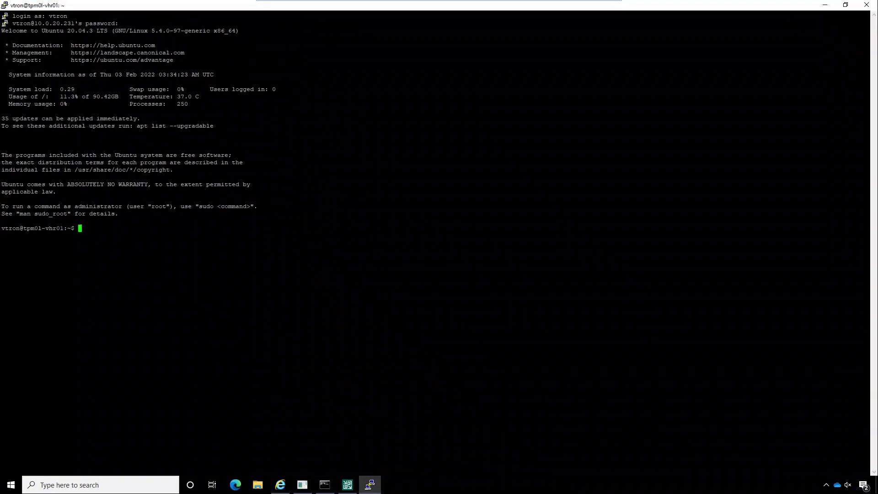